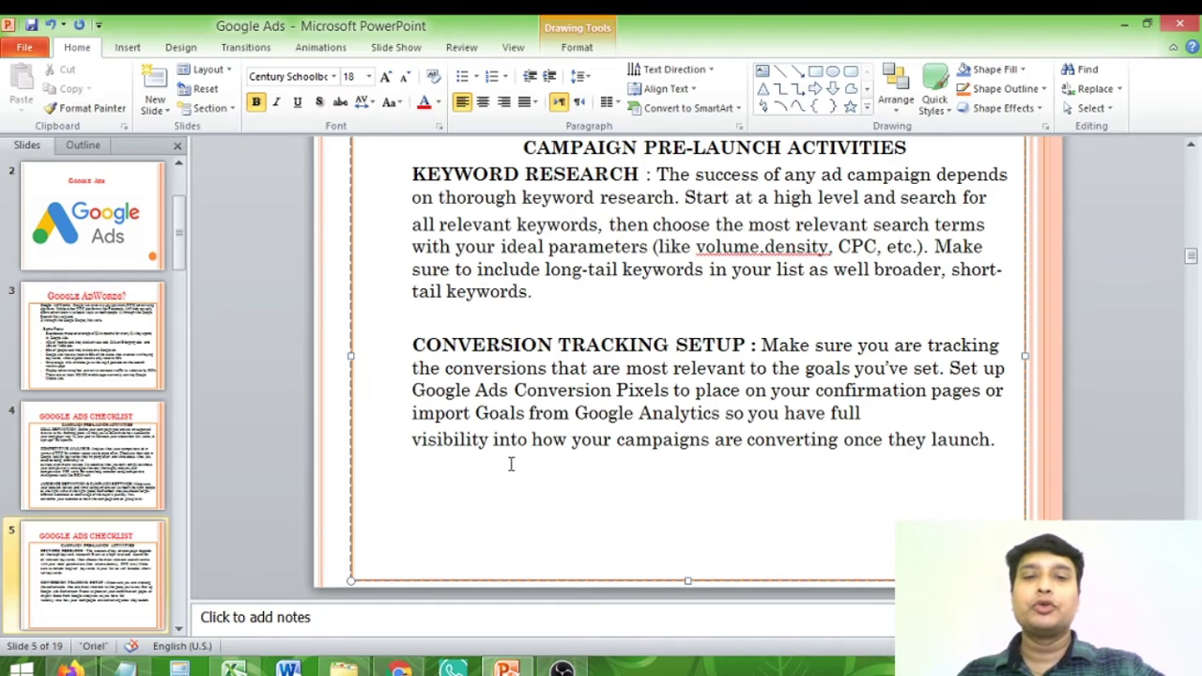
Step: Switch to Google Ads in Chrome, open the Conversions page, and view the conversion action sets before returning to the conversion actions
{"action": "mouse_move", "coordinate": [413, 669]}
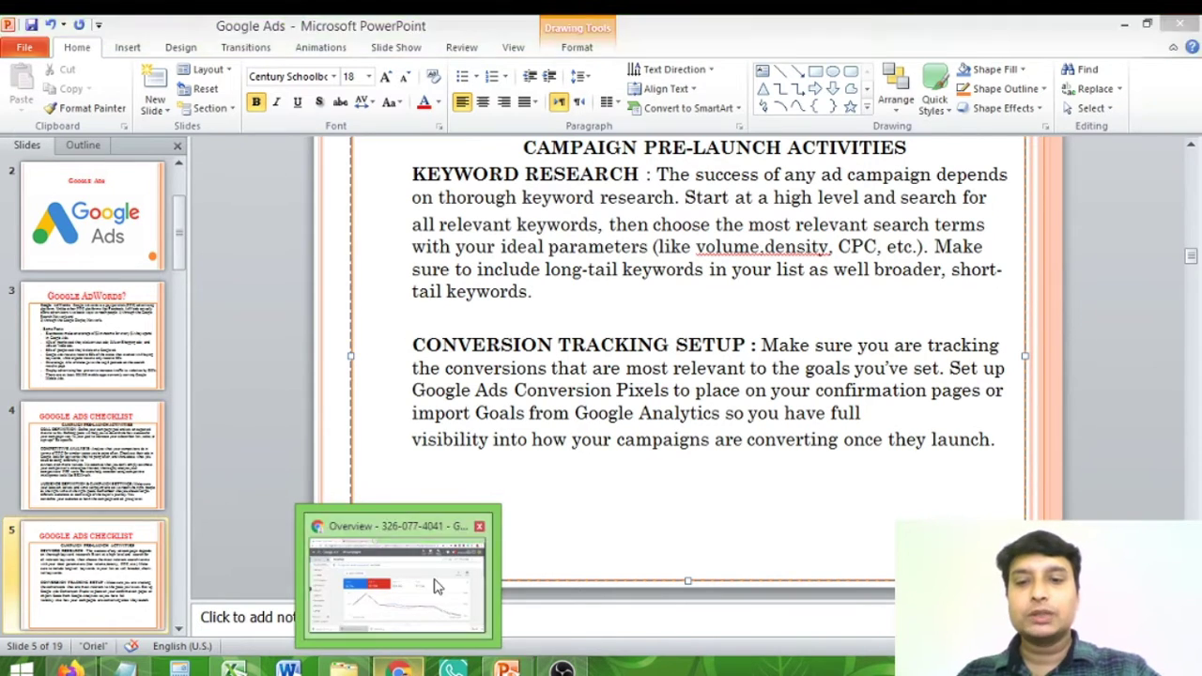
{"action": "left_click", "coordinate": [404, 587]}
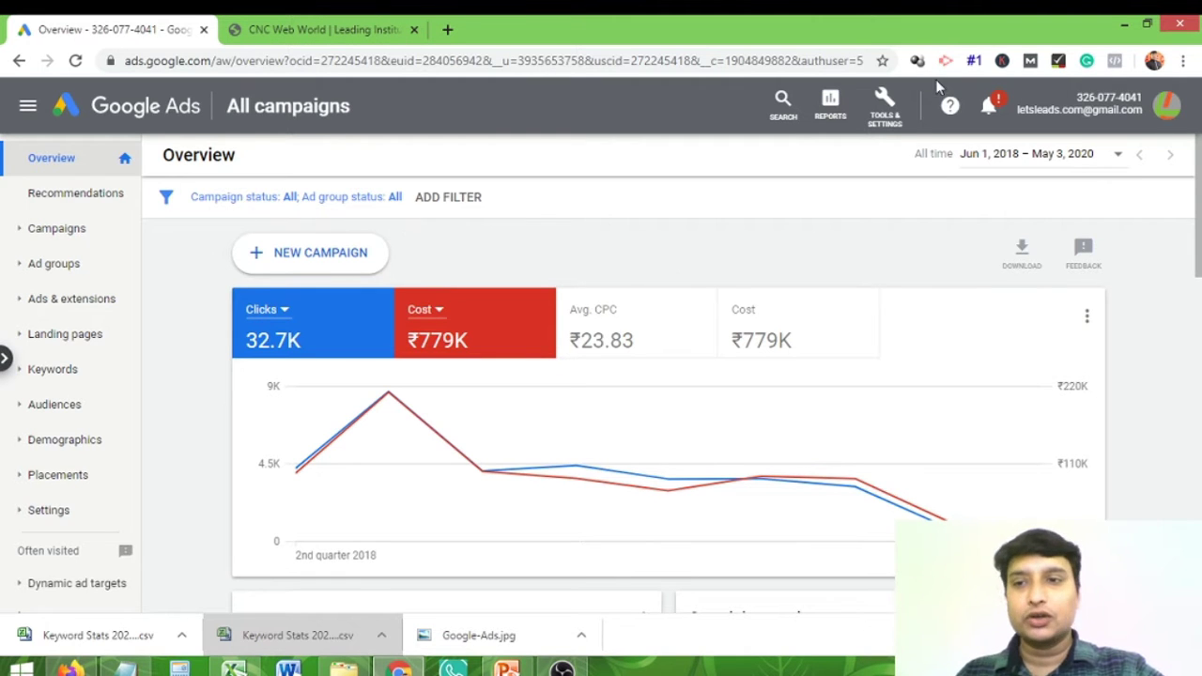
{"action": "left_click", "coordinate": [894, 97]}
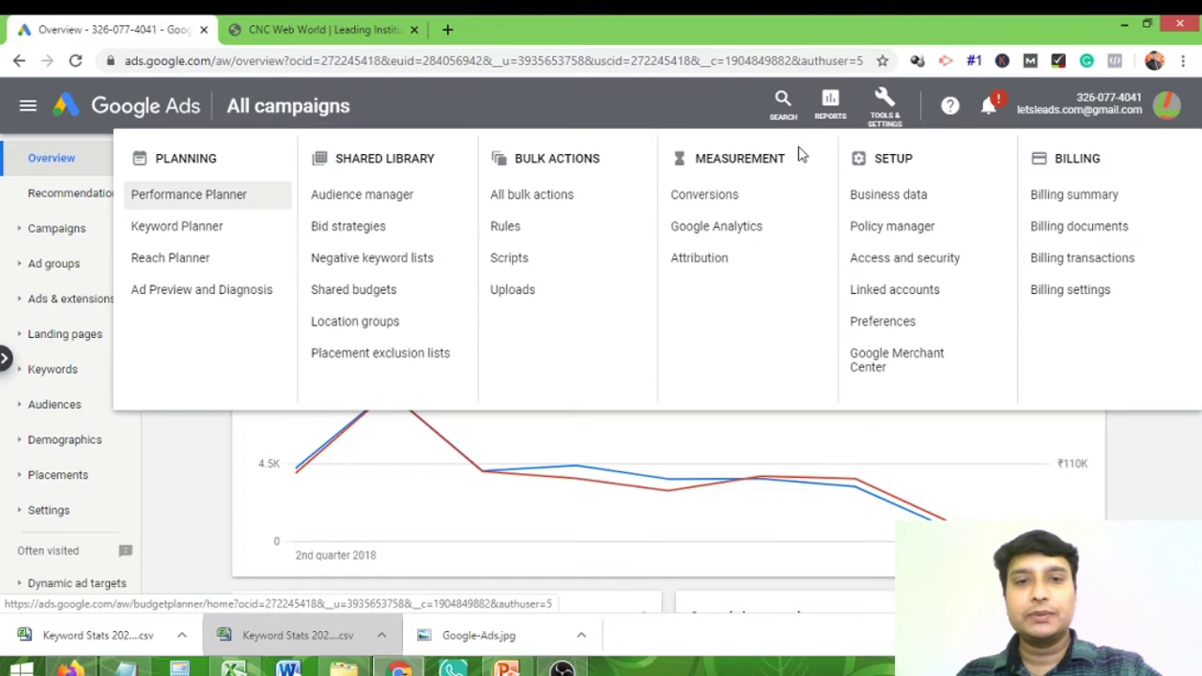
{"action": "left_click", "coordinate": [703, 201]}
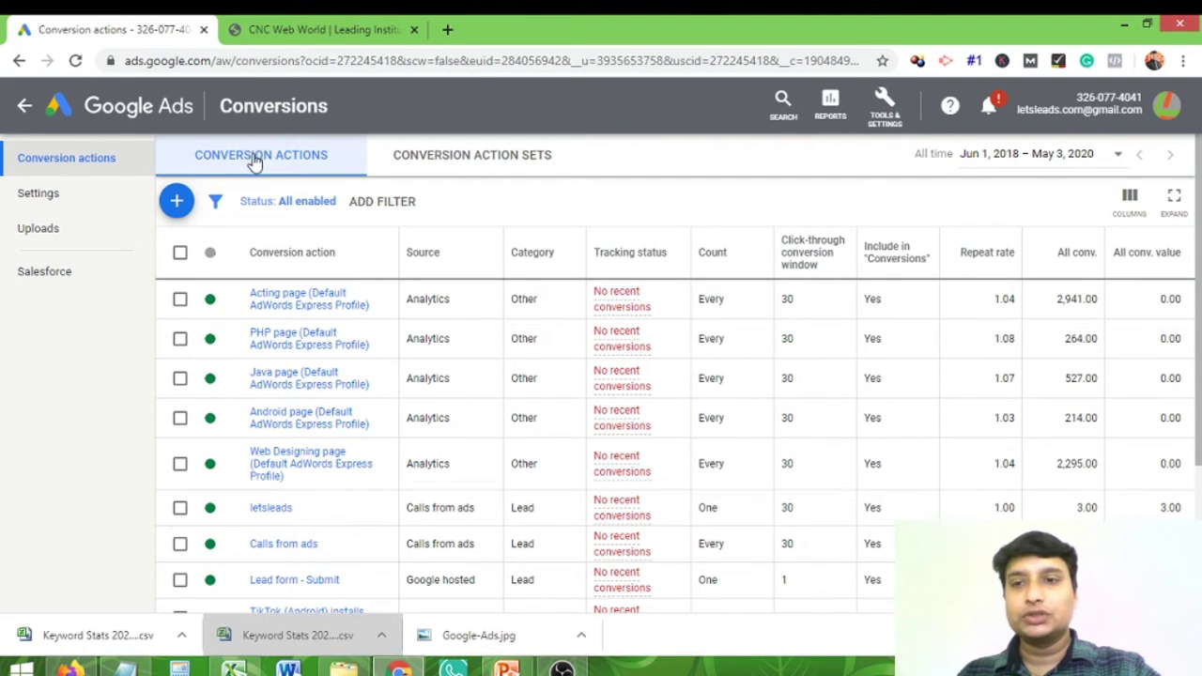
{"action": "left_click", "coordinate": [434, 163]}
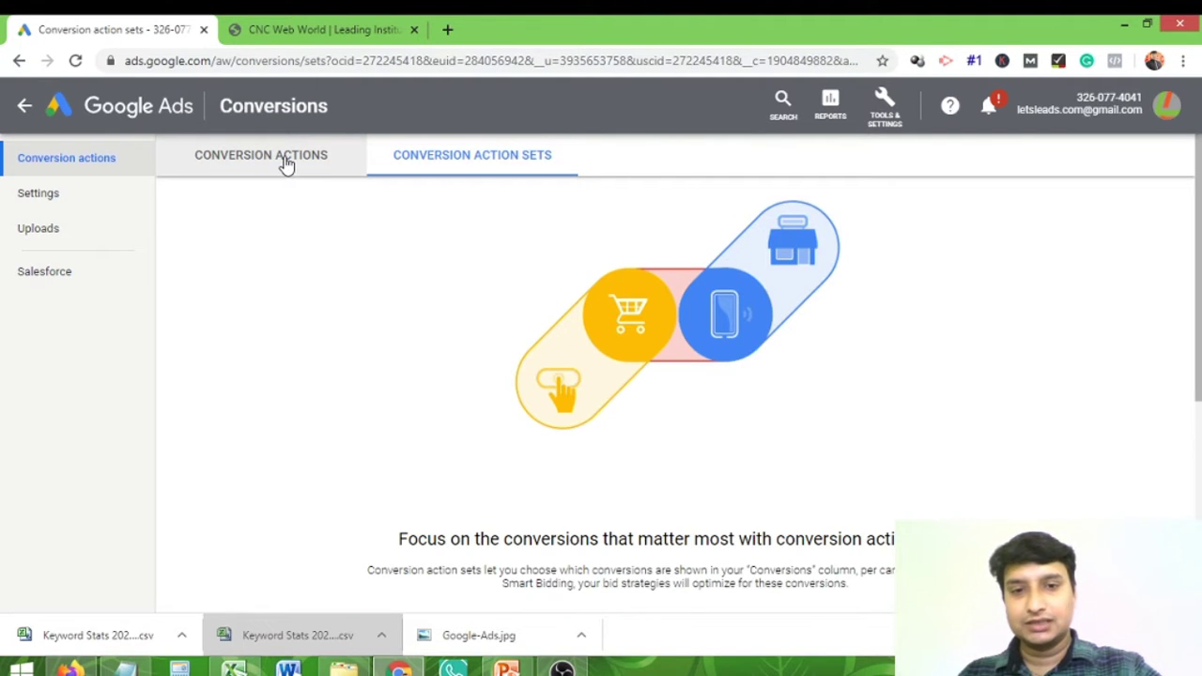
{"action": "left_click", "coordinate": [318, 156]}
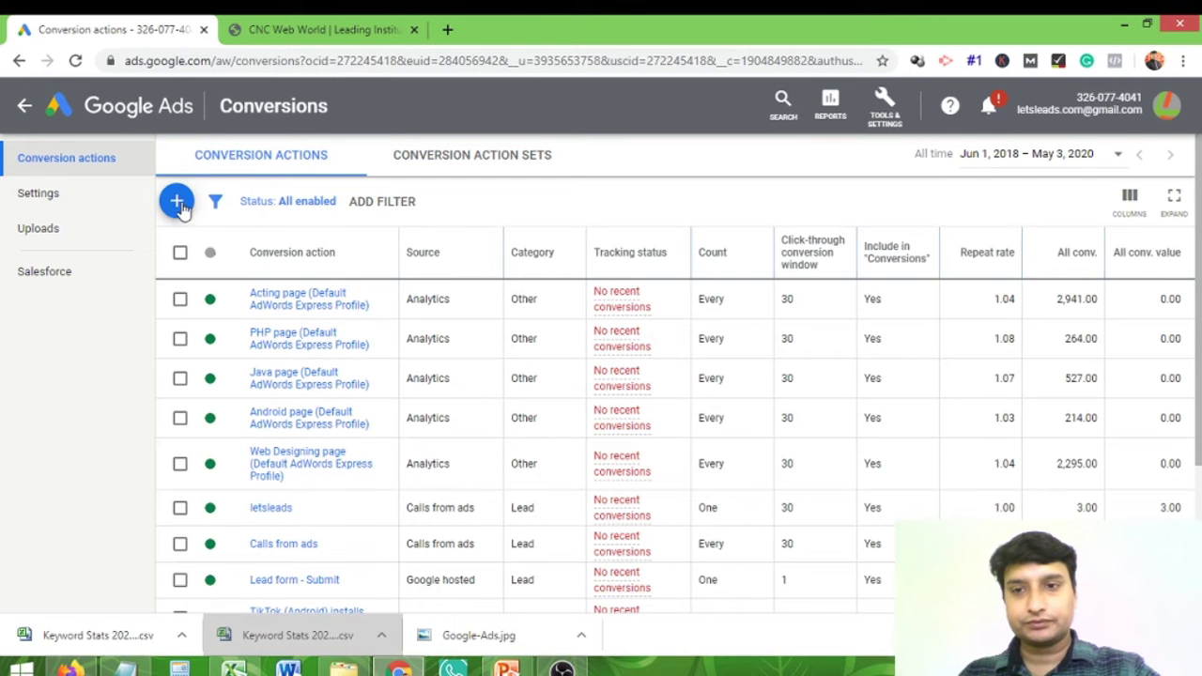
Step: Start a new conversion action that tracks actions on the website
{"action": "left_click", "coordinate": [178, 203]}
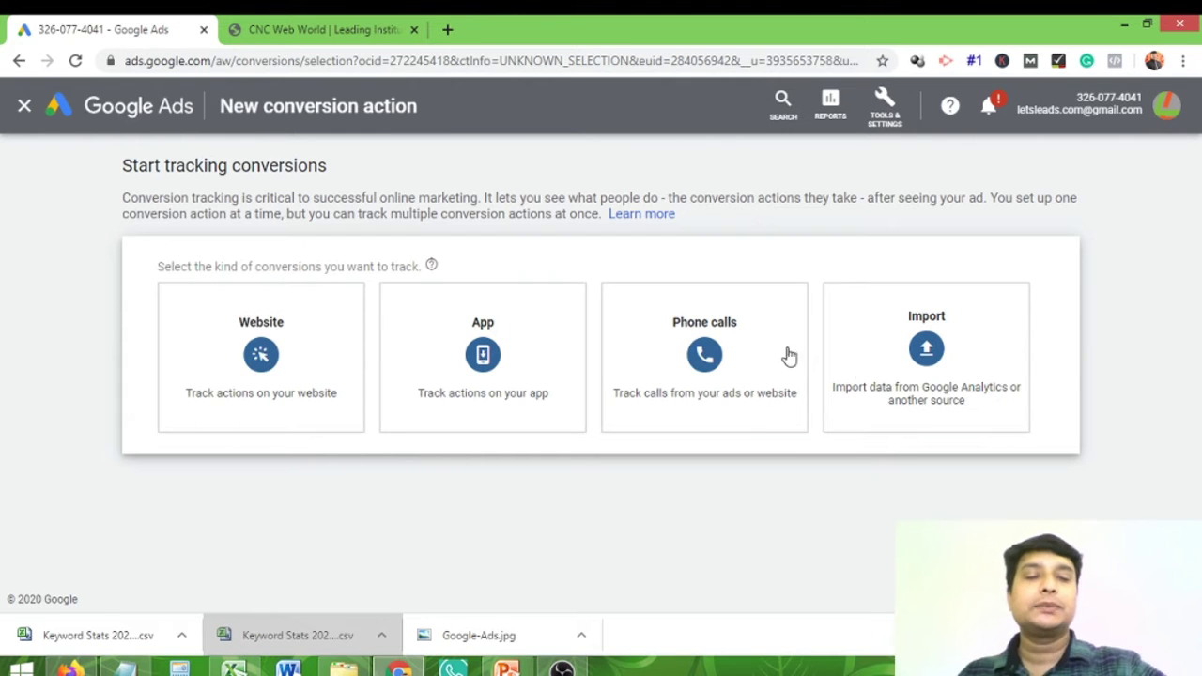
{"action": "mouse_move", "coordinate": [939, 343]}
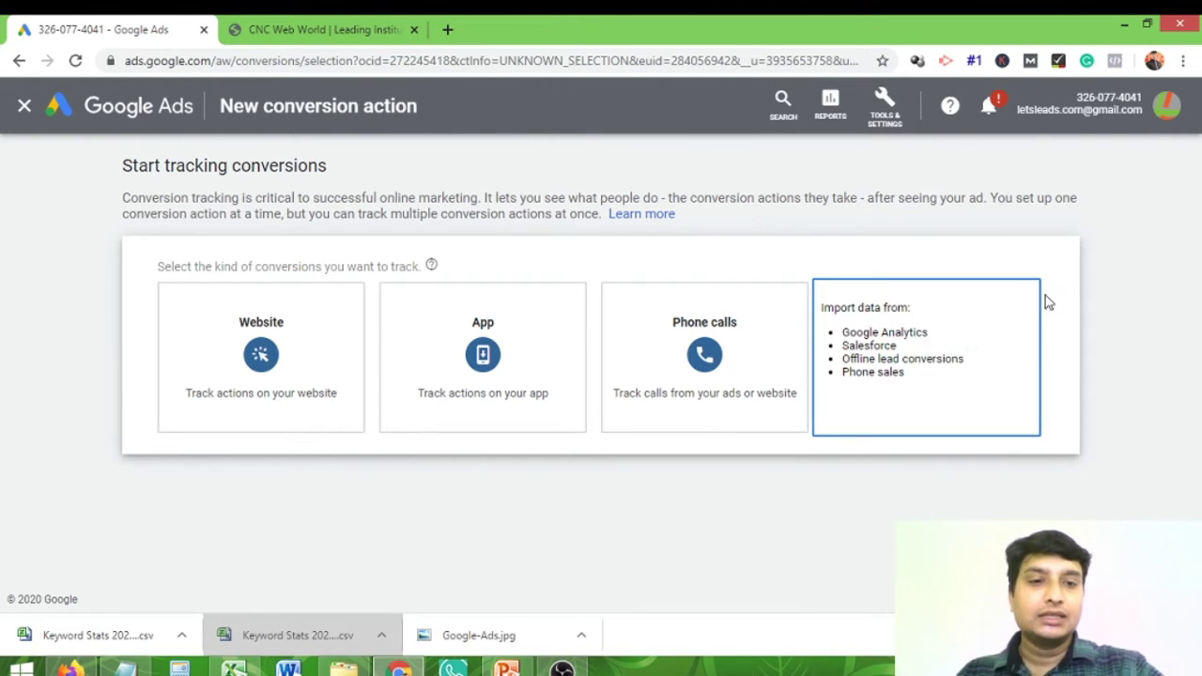
{"action": "mouse_move", "coordinate": [265, 343]}
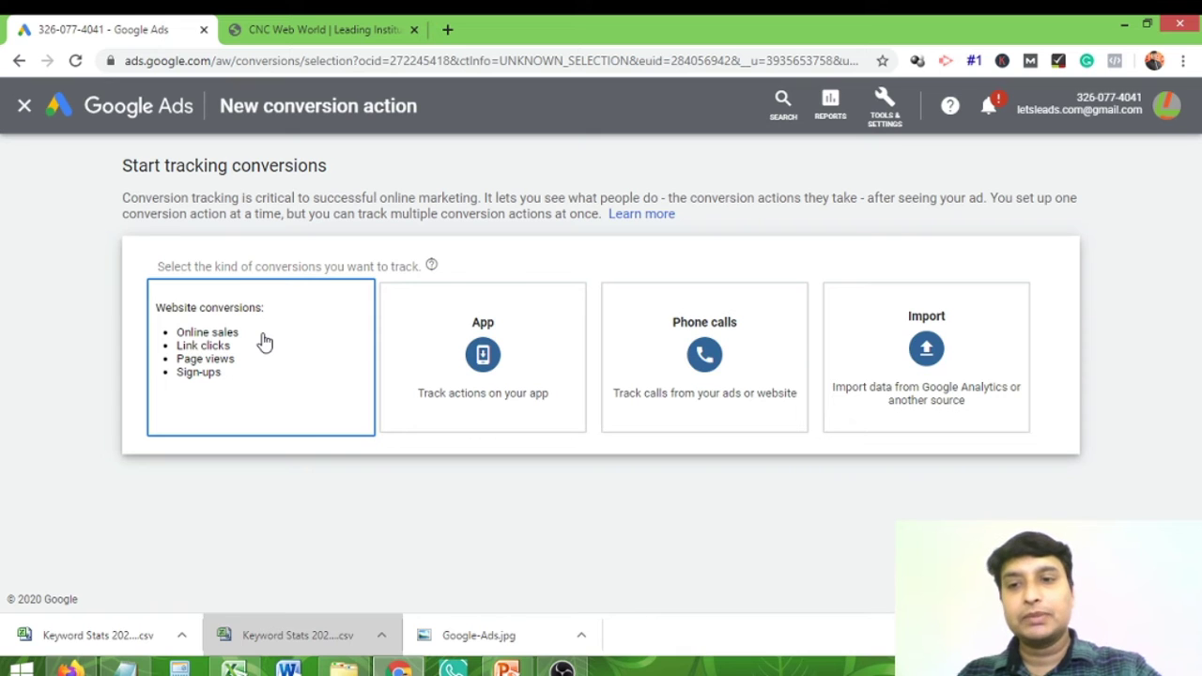
{"action": "left_click", "coordinate": [256, 353]}
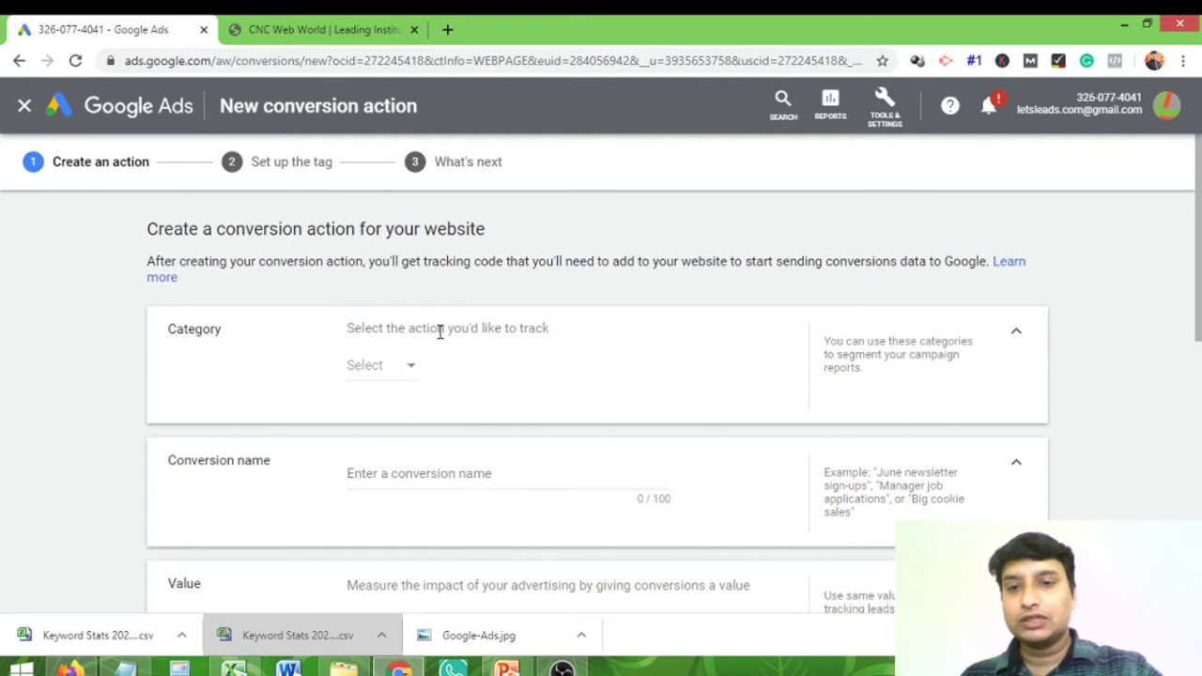
Step: Set the conversion action's category to Submit lead form and its conversion name to "test"
{"action": "left_click", "coordinate": [411, 369]}
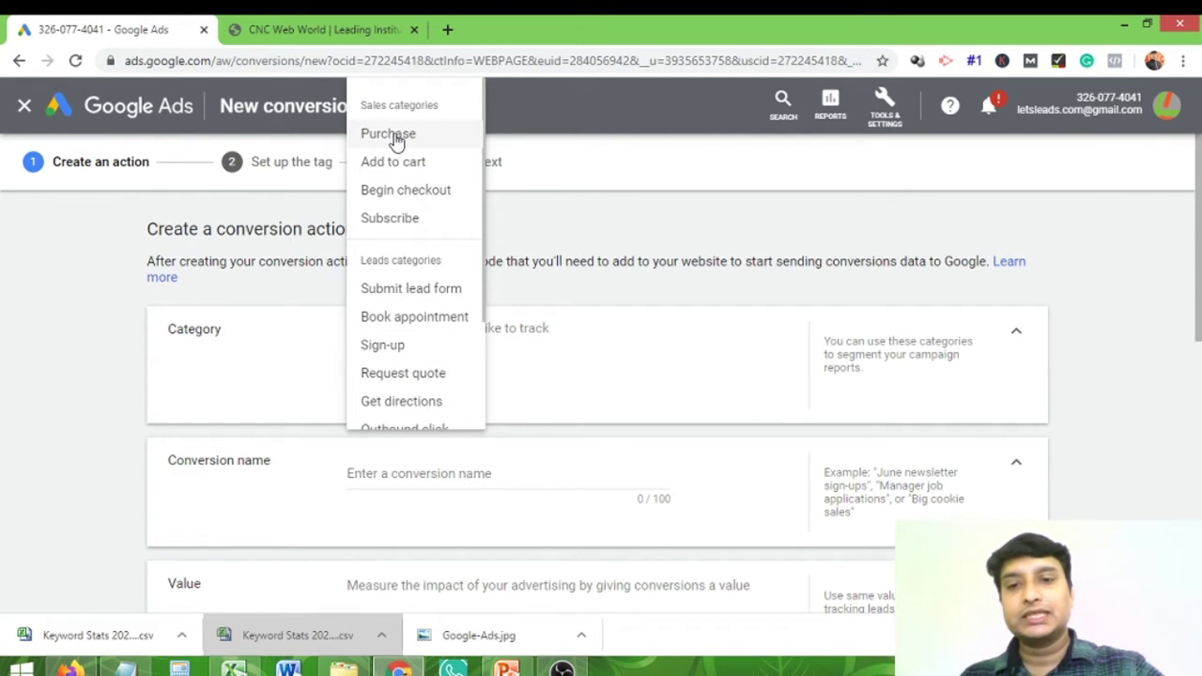
{"action": "left_click", "coordinate": [417, 291]}
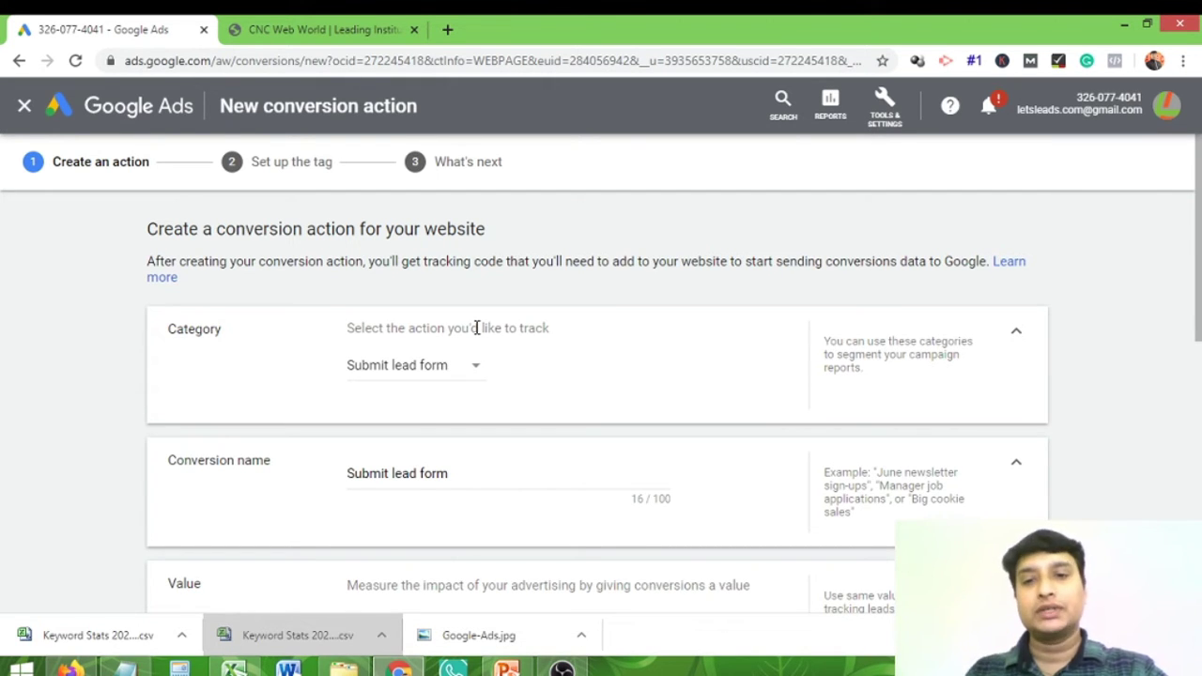
{"action": "scroll", "coordinate": [489, 324], "scroll_direction": "down", "scroll_amount": 1}
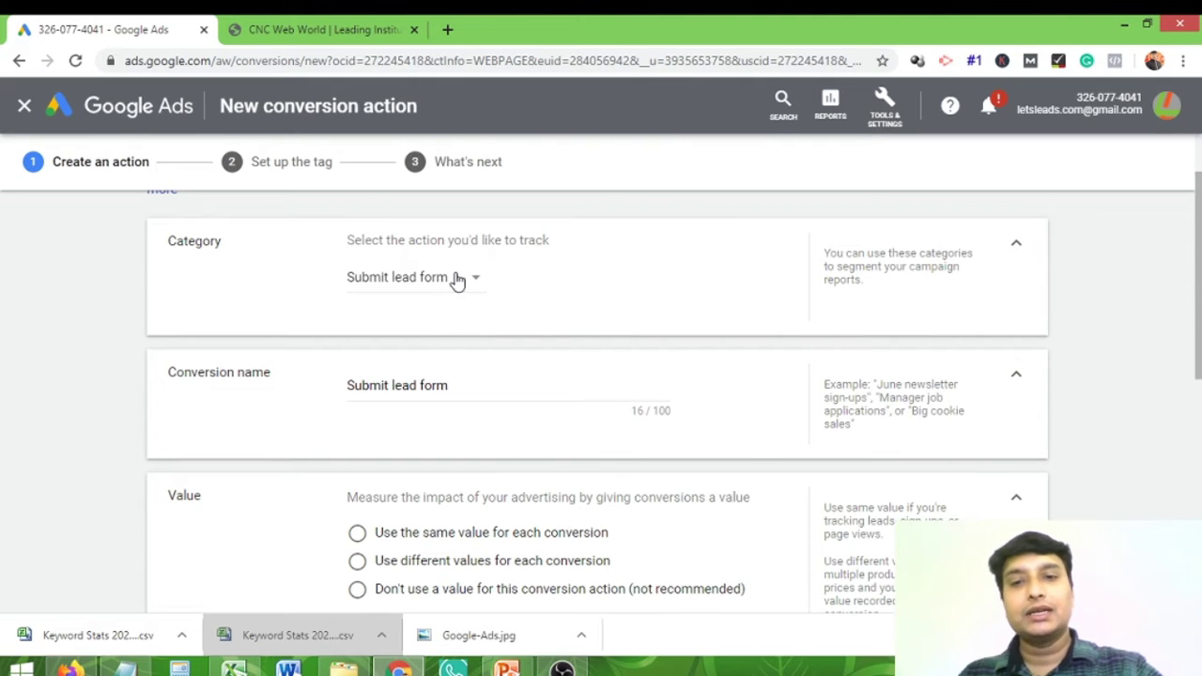
{"action": "scroll", "coordinate": [618, 293], "scroll_direction": "down", "scroll_amount": 1}
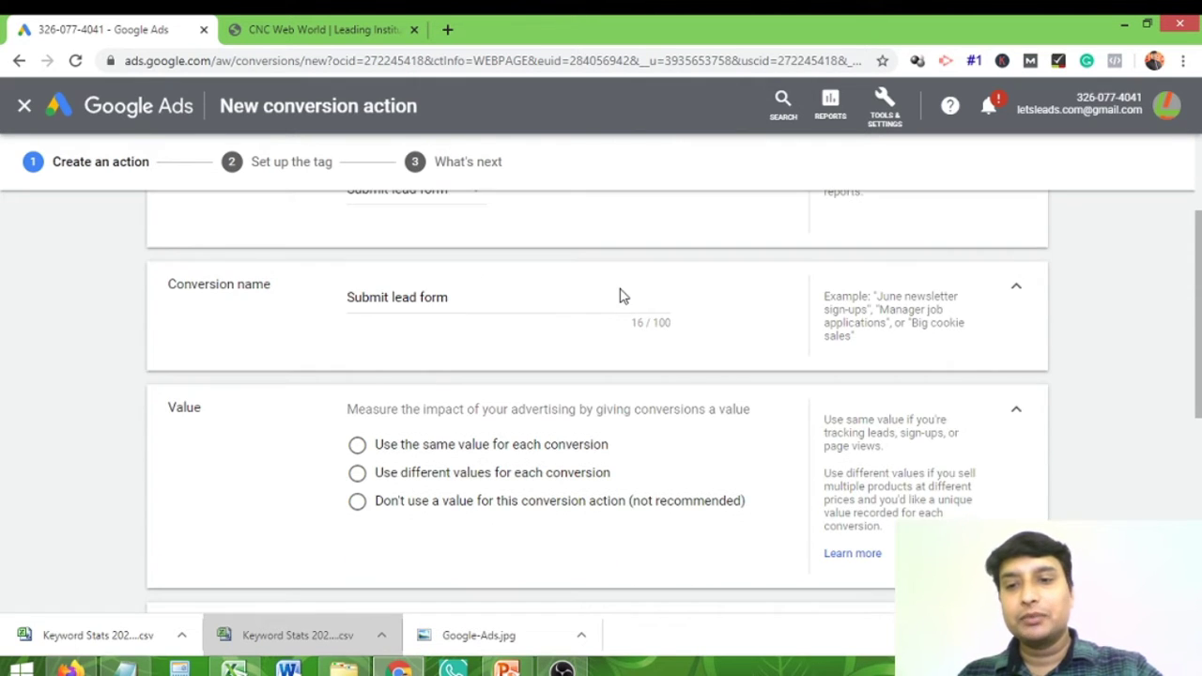
{"action": "left_click", "coordinate": [469, 297]}
{"action": "left_click_drag", "start_coordinate": [469, 297], "coordinate": [330, 304]}
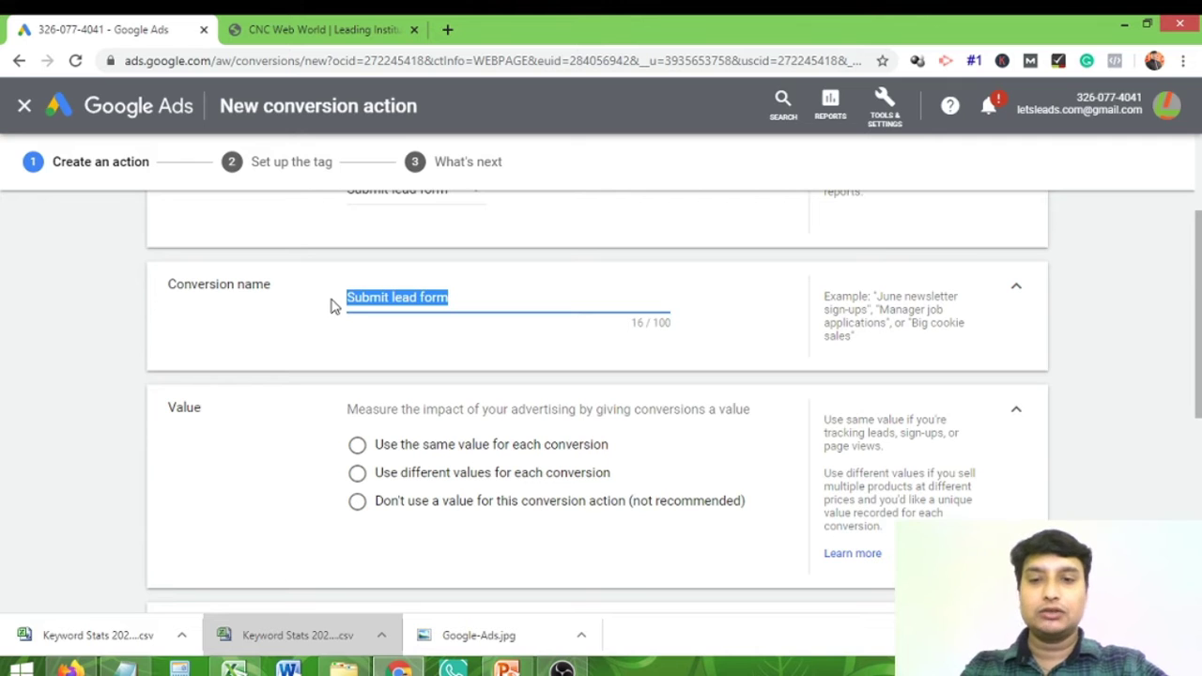
{"action": "type", "text": "test"}
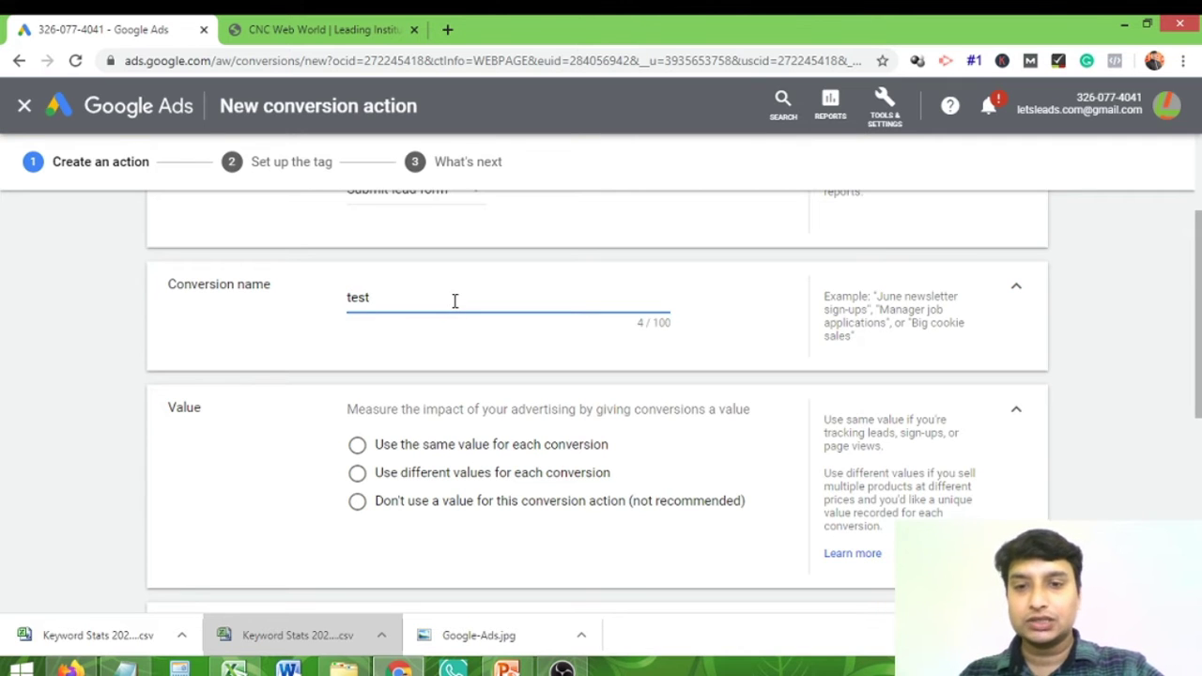
{"action": "left_click", "coordinate": [303, 340]}
Step: Try the same-value and different-values options, and settle on "Don't use a value for this conversion action"
{"action": "scroll", "coordinate": [304, 341], "scroll_direction": "down", "scroll_amount": 2}
{"action": "scroll", "coordinate": [316, 342], "scroll_direction": "up", "scroll_amount": 1}
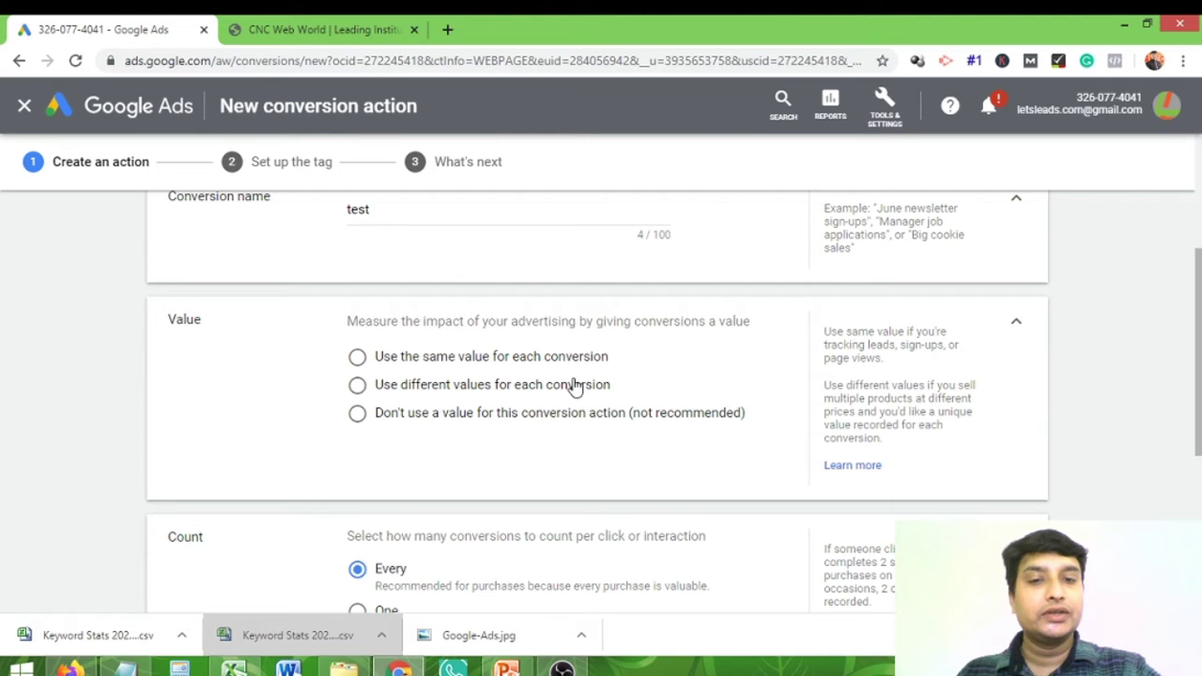
{"action": "left_click", "coordinate": [367, 358]}
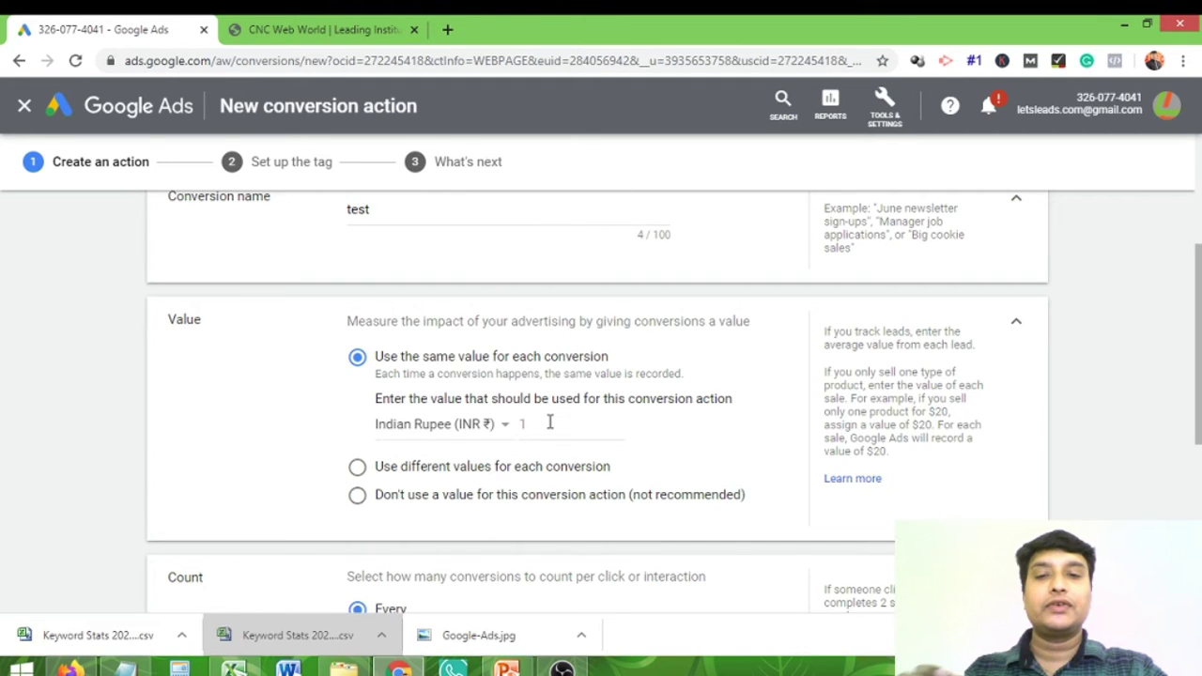
{"action": "left_click", "coordinate": [358, 468]}
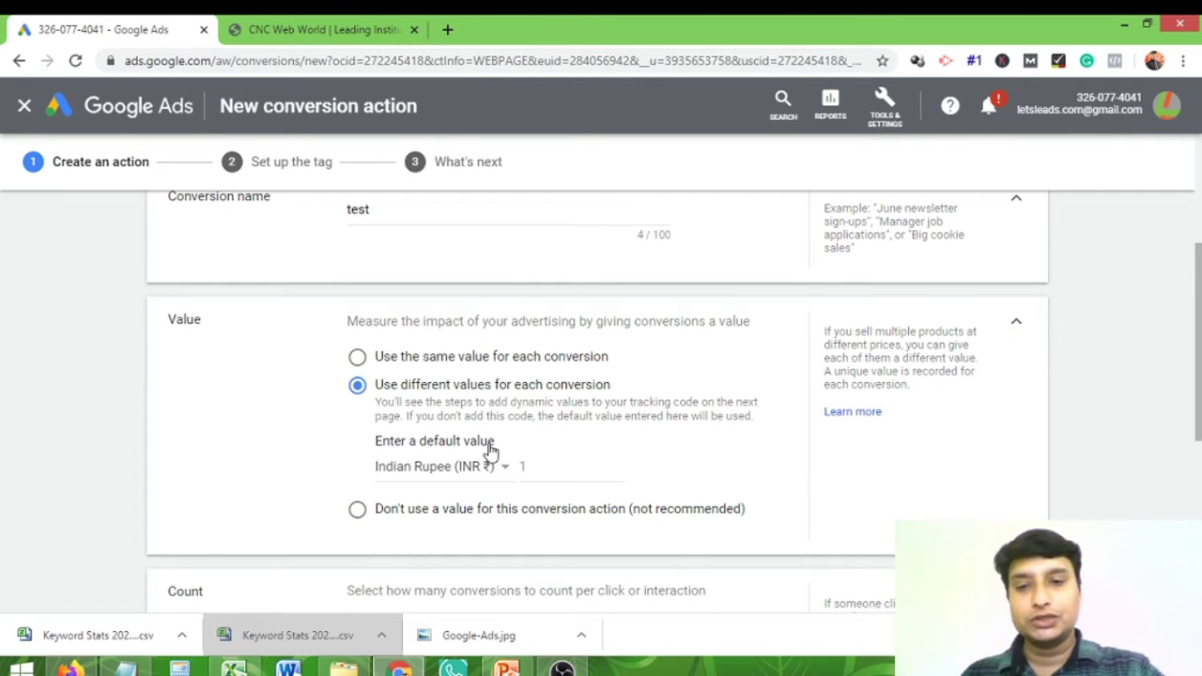
{"action": "left_click", "coordinate": [360, 513]}
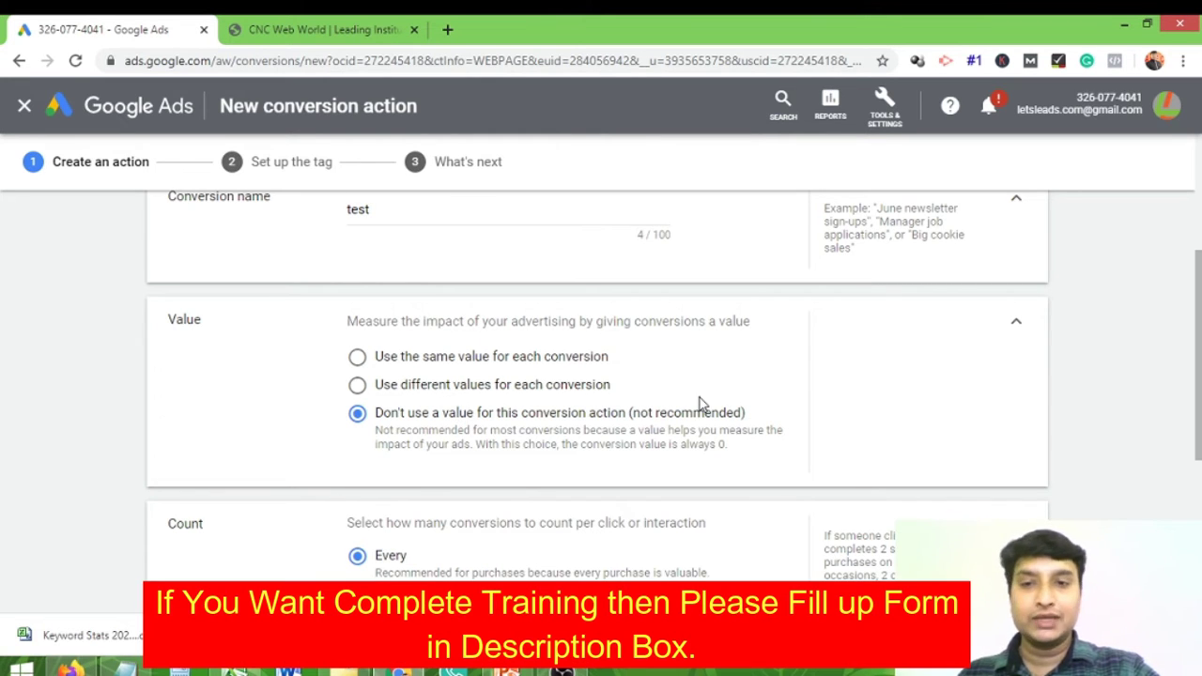
Step: Review the sales, leads and further categories available for the conversion action, keeping Submit lead form selected
{"action": "scroll", "coordinate": [555, 400], "scroll_direction": "up", "scroll_amount": 3}
{"action": "scroll", "coordinate": [613, 358], "scroll_direction": "down", "scroll_amount": 2}
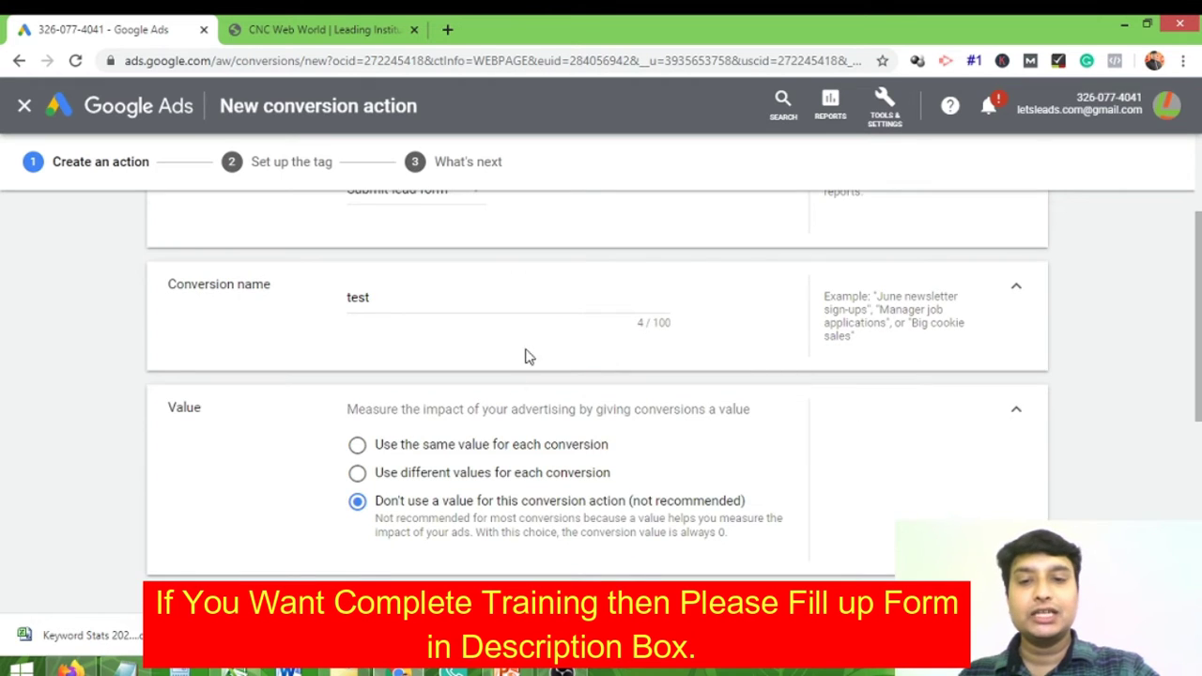
{"action": "scroll", "coordinate": [524, 351], "scroll_direction": "up", "scroll_amount": 2}
{"action": "scroll", "coordinate": [488, 365], "scroll_direction": "down", "scroll_amount": 3}
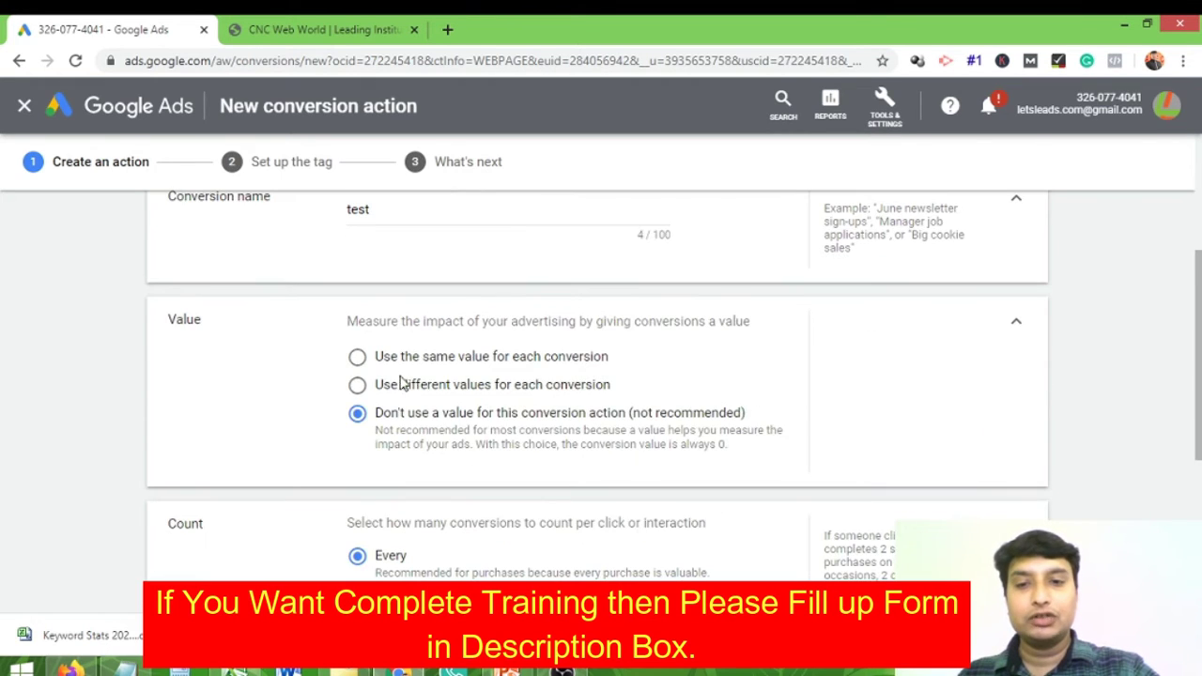
{"action": "scroll", "coordinate": [589, 392], "scroll_direction": "up", "scroll_amount": 2}
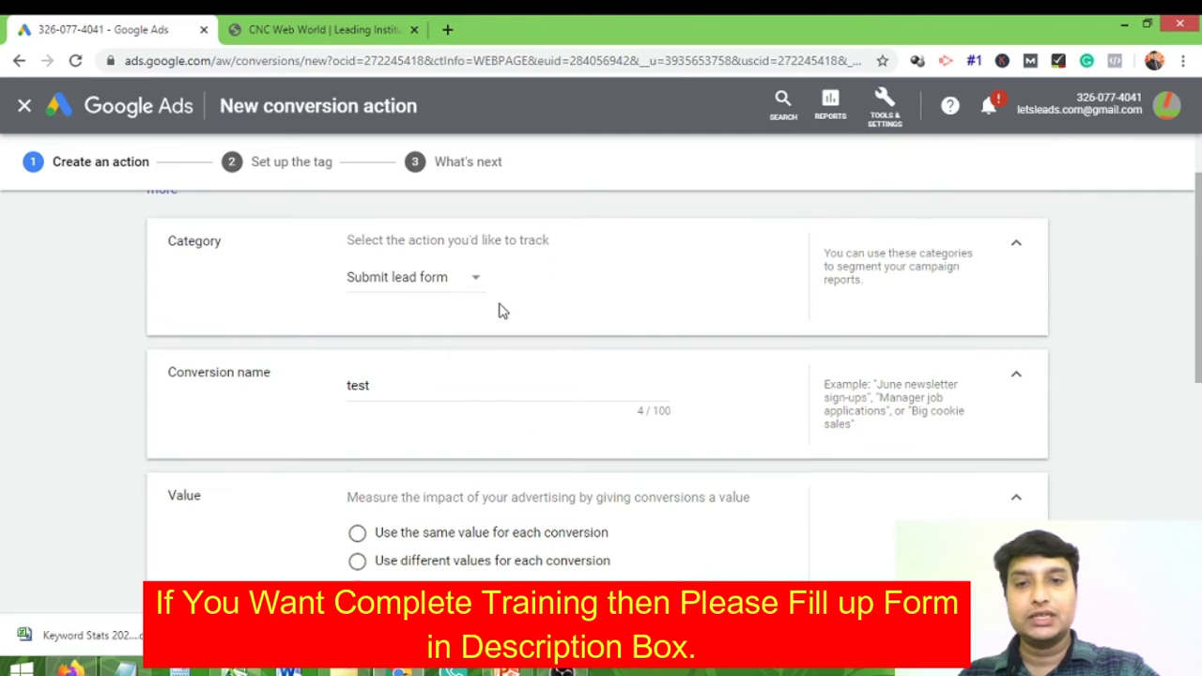
{"action": "left_click", "coordinate": [476, 287]}
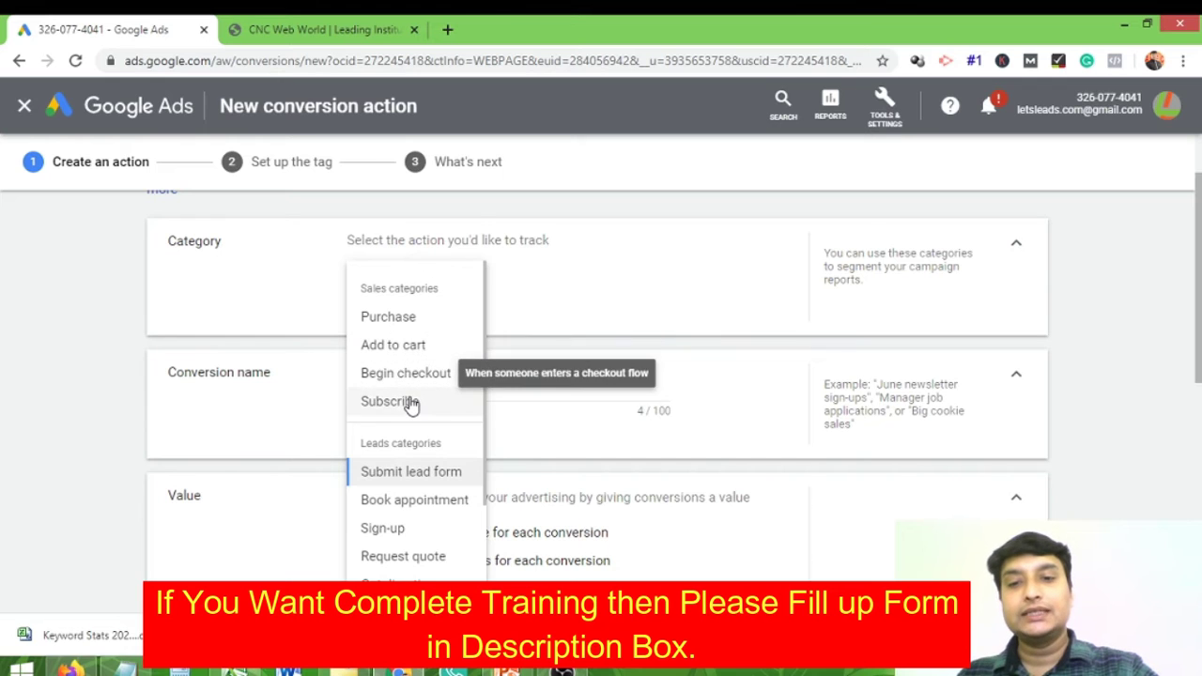
{"action": "scroll", "coordinate": [416, 345], "scroll_direction": "down", "scroll_amount": 1}
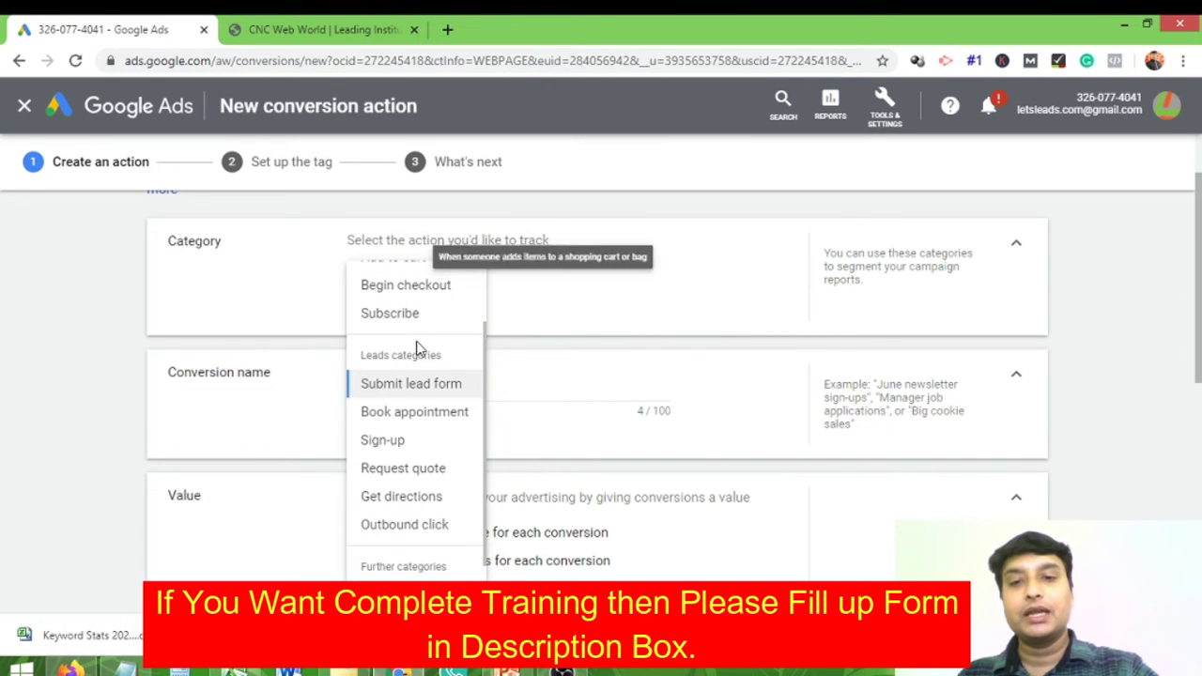
{"action": "scroll", "coordinate": [419, 348], "scroll_direction": "down", "scroll_amount": 1}
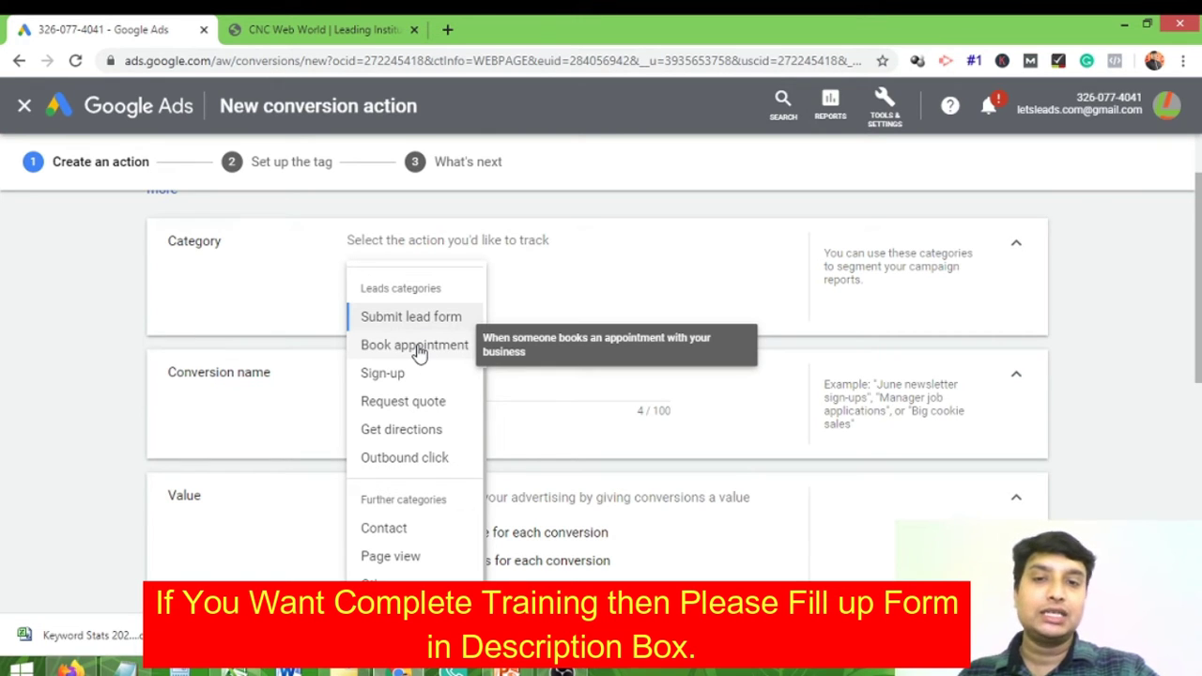
{"action": "scroll", "coordinate": [419, 350], "scroll_direction": "up", "scroll_amount": 3}
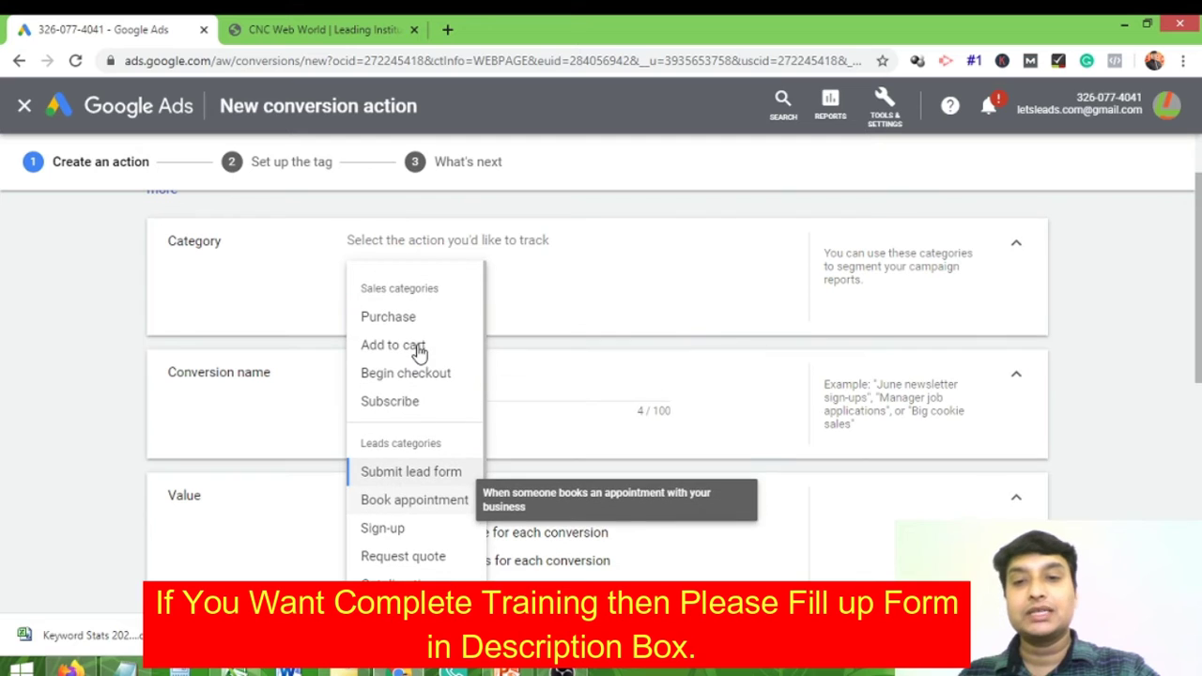
{"action": "left_click", "coordinate": [417, 472]}
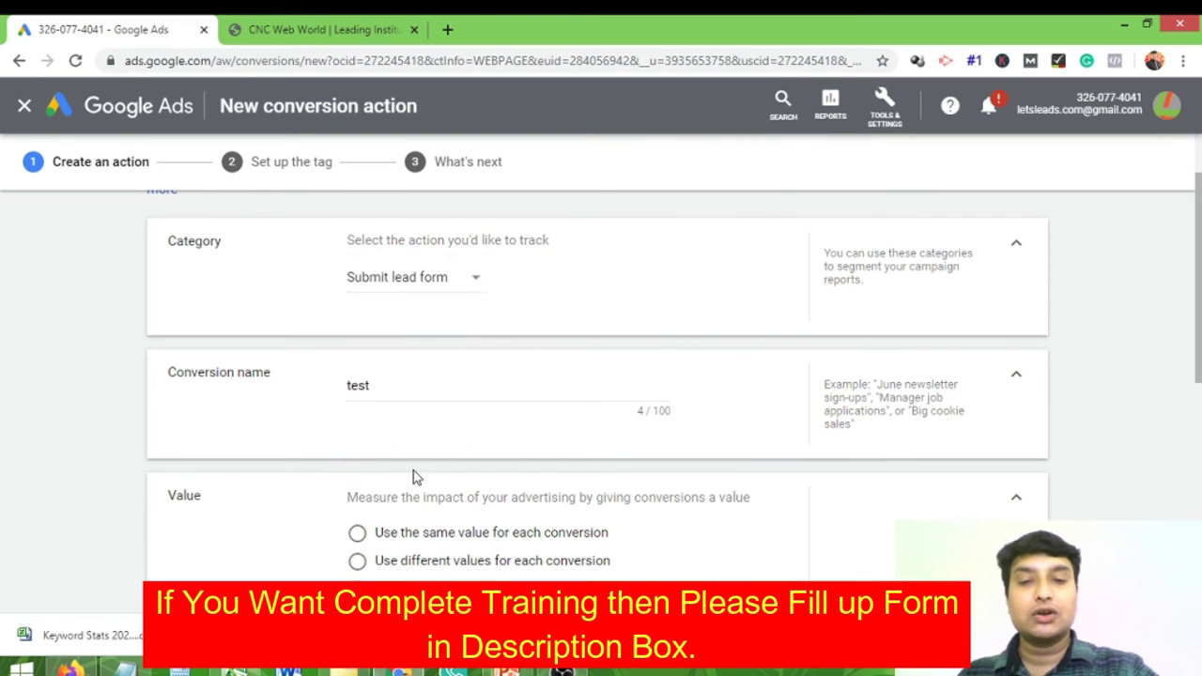
Step: Review the count, conversion window and attribution settings, and create the conversion action with its default choices
{"action": "scroll", "coordinate": [538, 385], "scroll_direction": "down", "scroll_amount": 3}
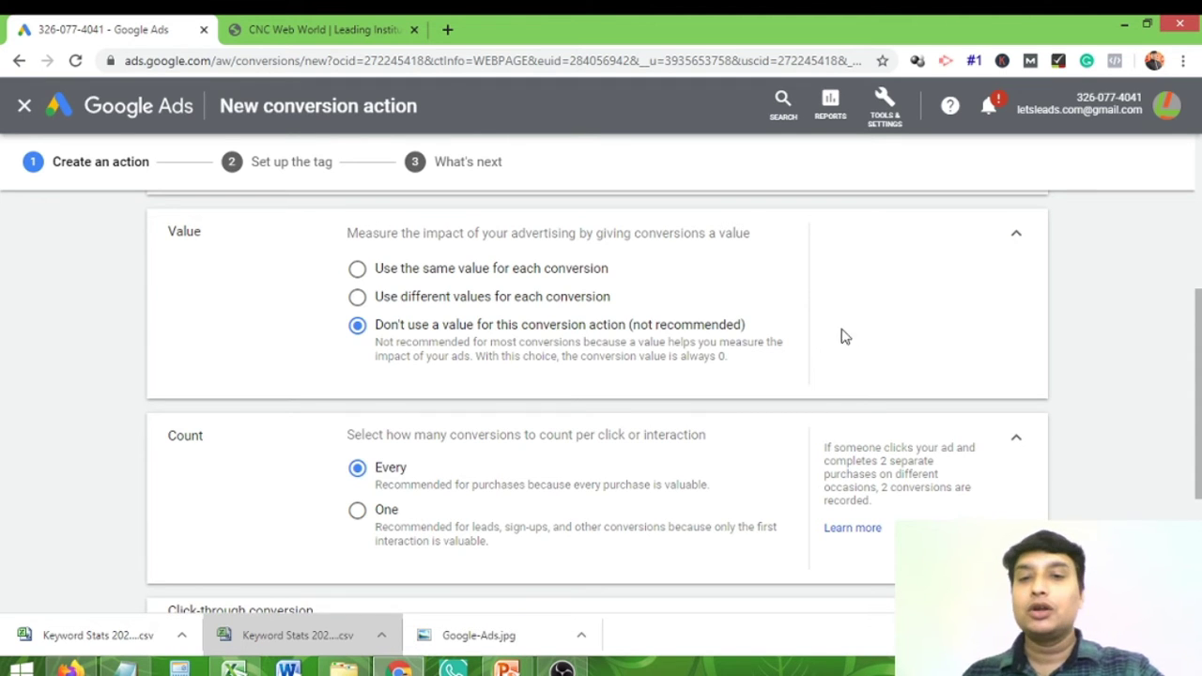
{"action": "scroll", "coordinate": [1196, 336], "scroll_direction": "down", "scroll_amount": 2}
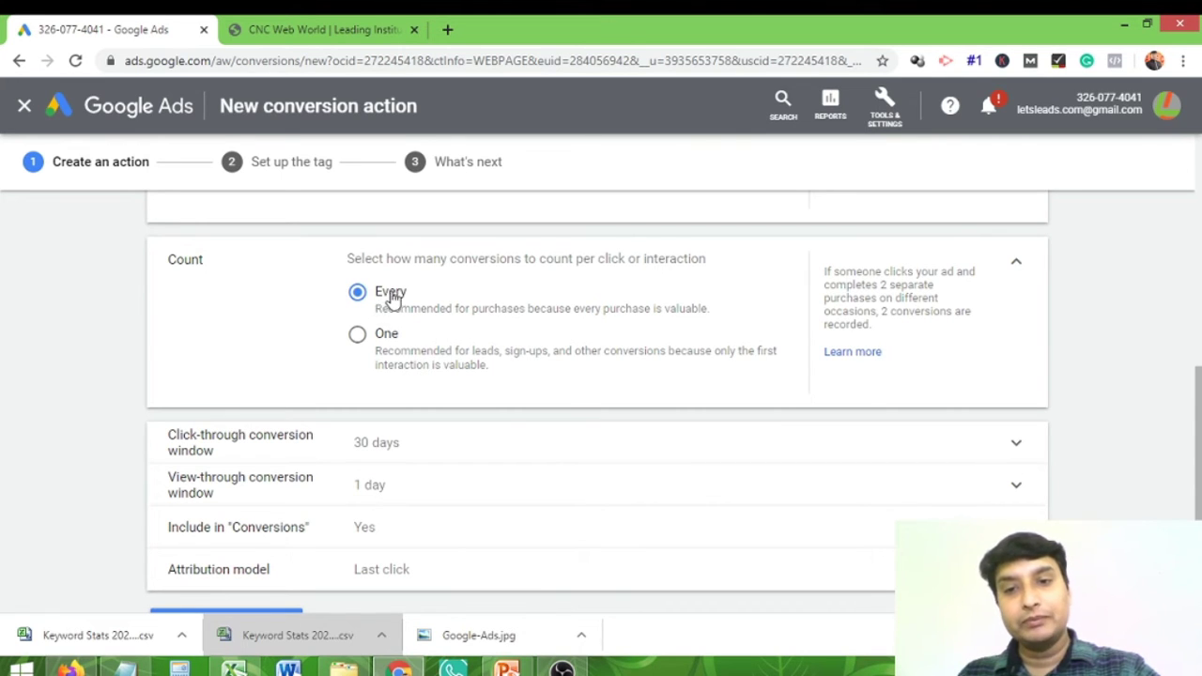
{"action": "scroll", "coordinate": [376, 350], "scroll_direction": "down", "scroll_amount": 1}
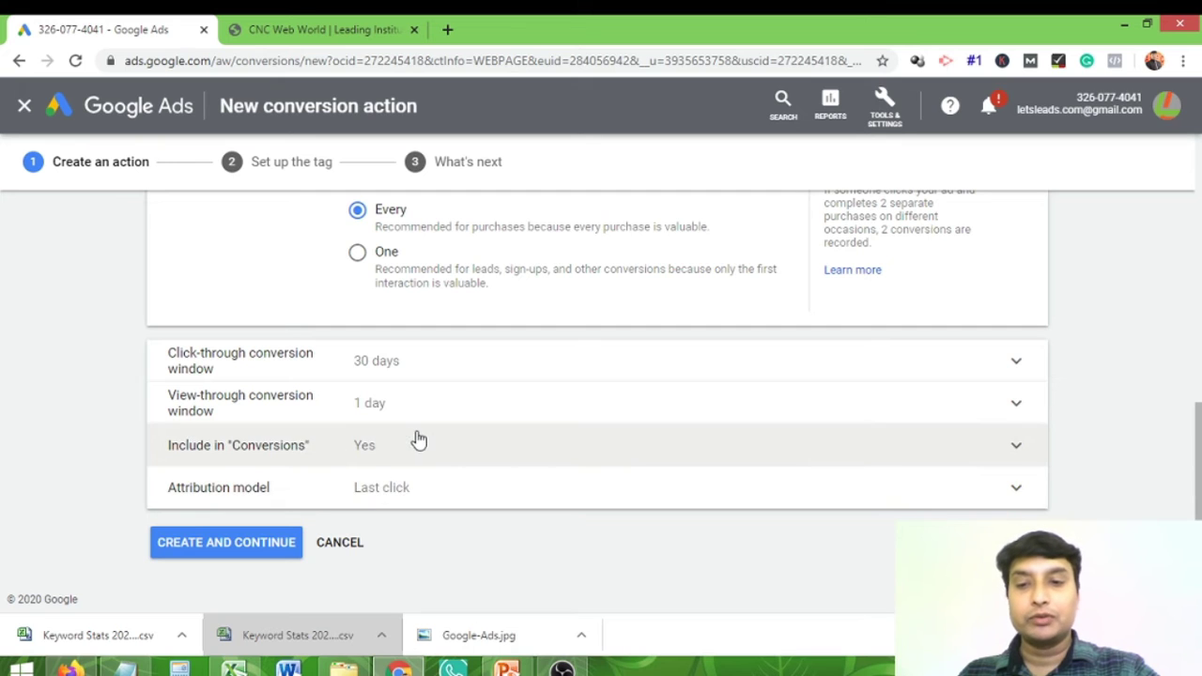
{"action": "left_click", "coordinate": [263, 552]}
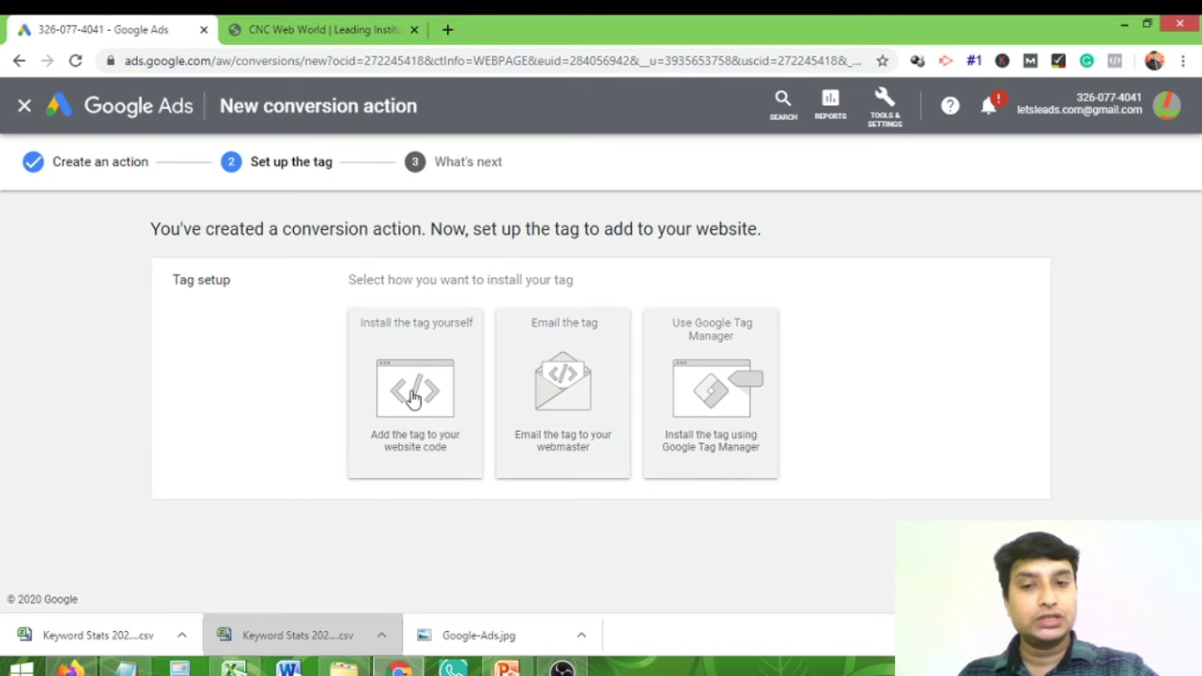
Step: Choose to install the tag yourself and select the global site tag code meant for the website's head section
{"action": "left_click", "coordinate": [411, 398]}
{"action": "scroll", "coordinate": [418, 389], "scroll_direction": "down", "scroll_amount": 4}
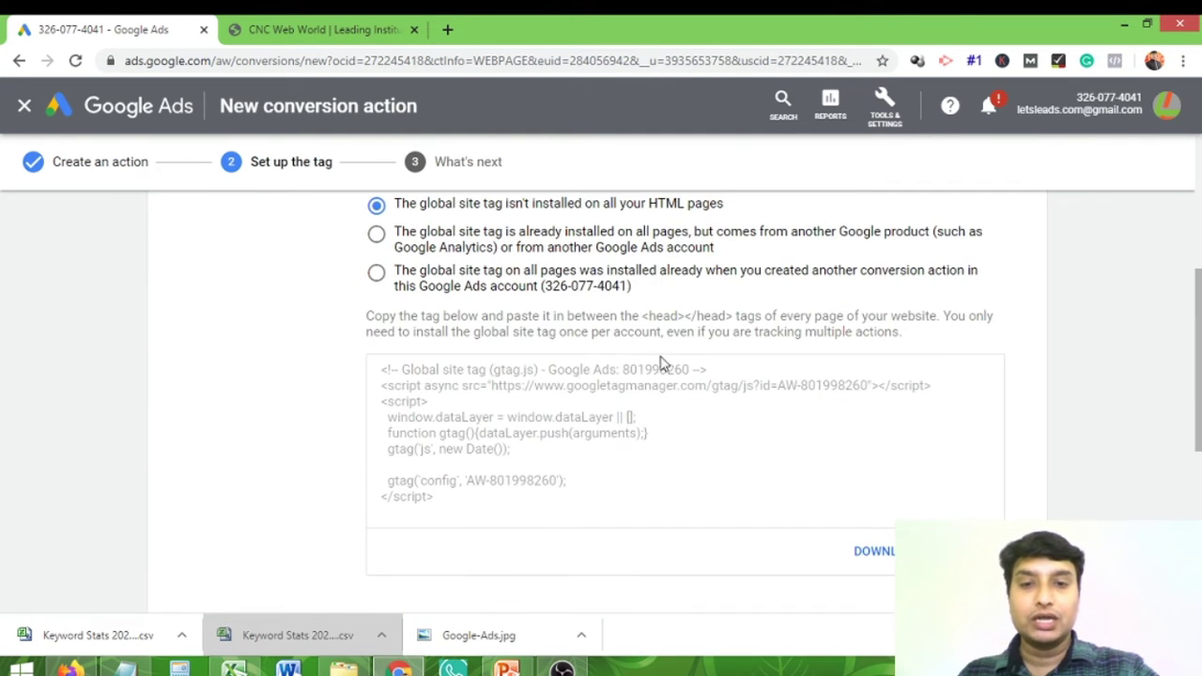
{"action": "left_click", "coordinate": [507, 403]}
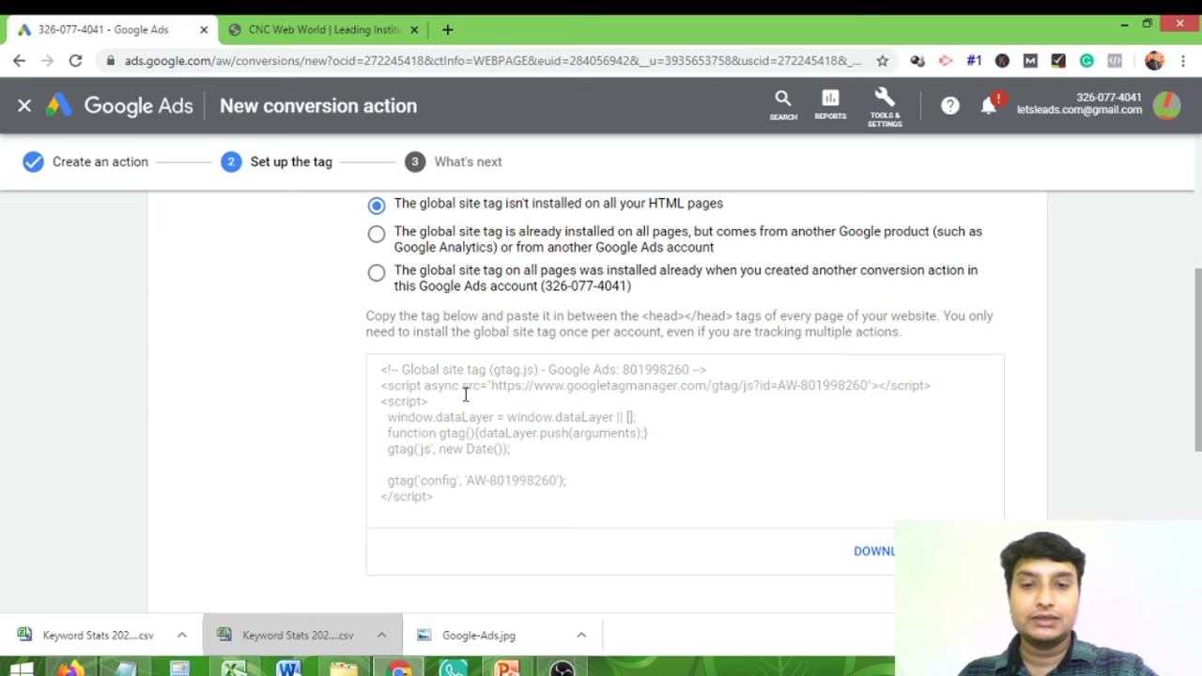
{"action": "left_click", "coordinate": [474, 398]}
{"action": "left_click_drag", "start_coordinate": [410, 370], "coordinate": [564, 517]}
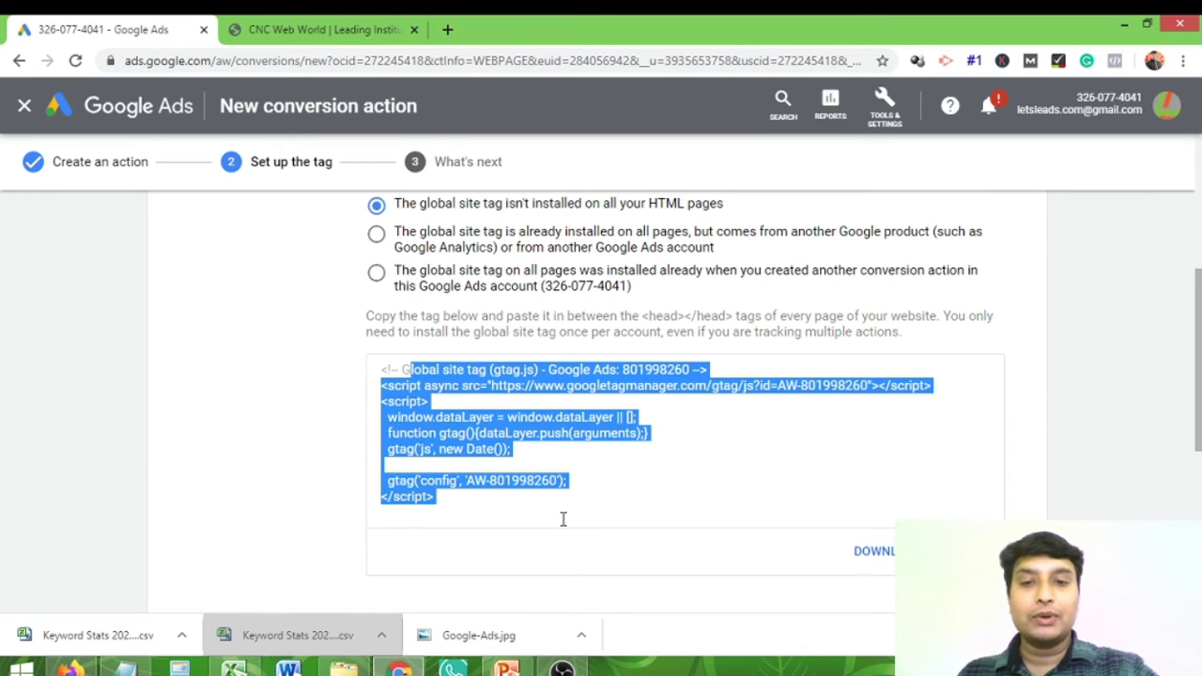
Step: View the page source of cncwebworld.com and highlight the Google Tag Manager script in its head section
{"action": "left_click", "coordinate": [564, 518]}
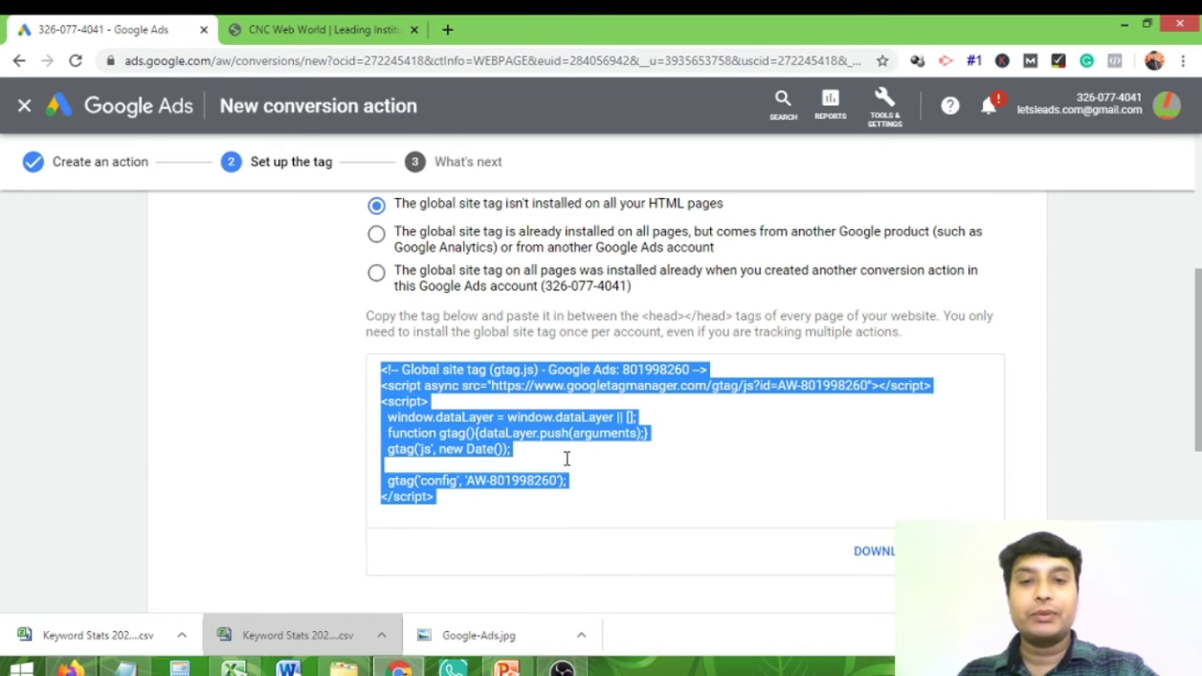
{"action": "left_click", "coordinate": [322, 28]}
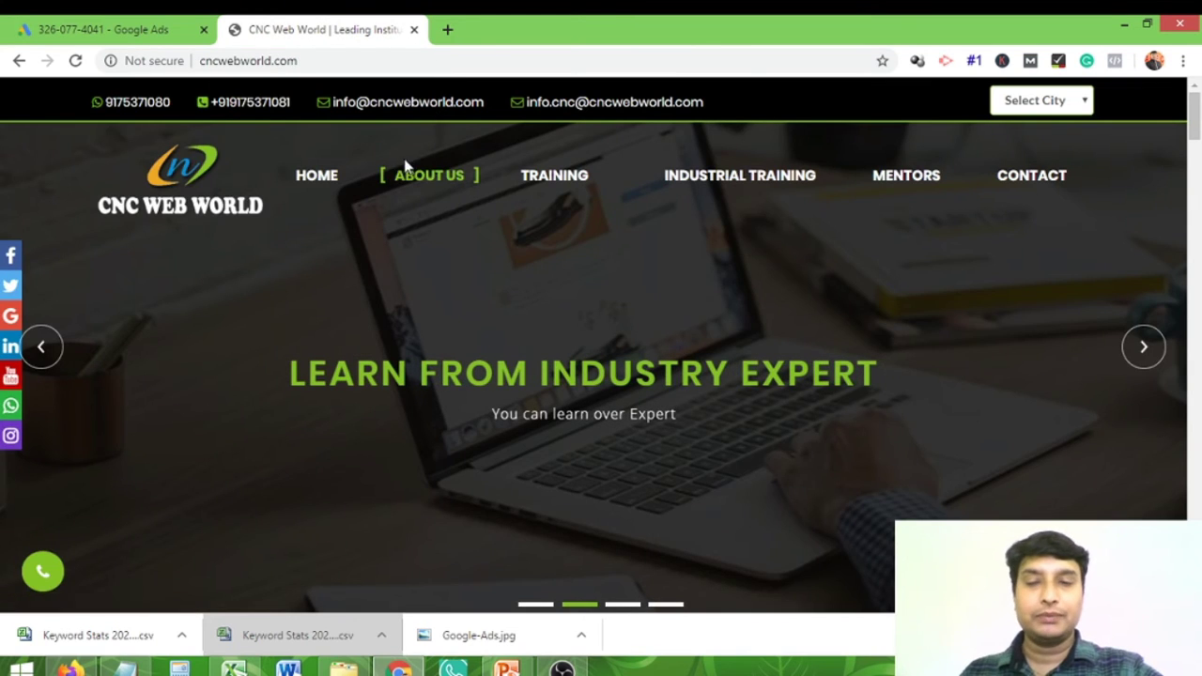
{"action": "key", "text": "ctrl+u"}
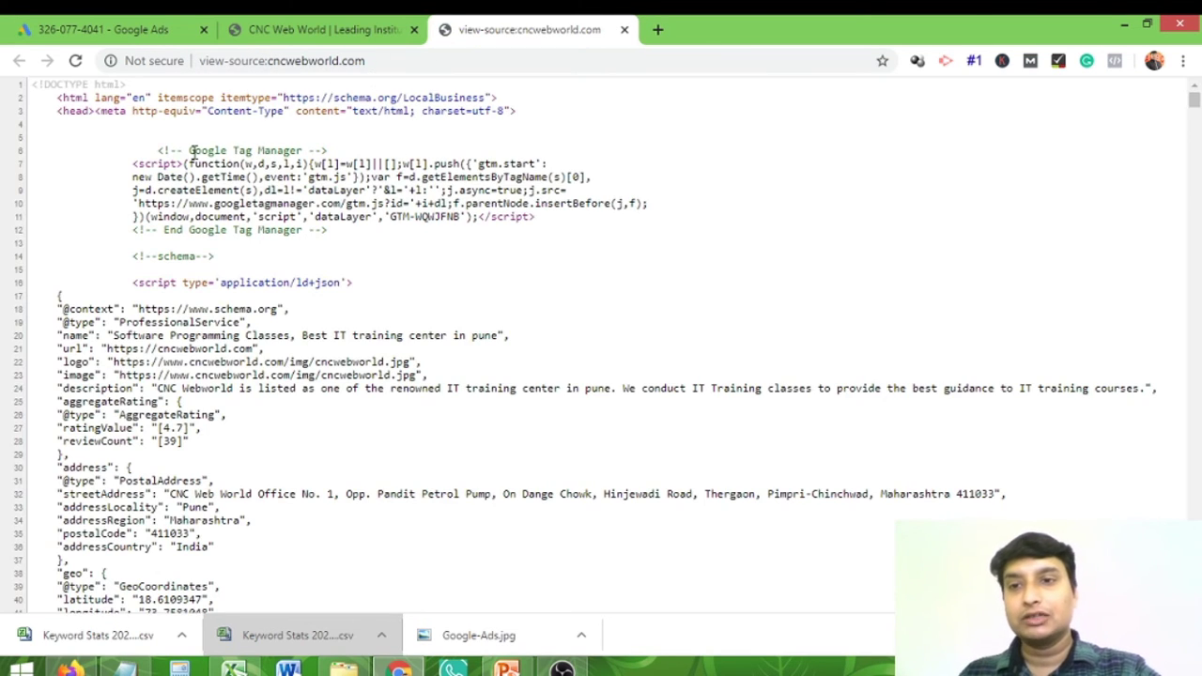
{"action": "left_click_drag", "start_coordinate": [189, 143], "coordinate": [515, 240]}
Step: Return to the Google Ads tag setup and select the entire global site tag code
{"action": "left_click", "coordinate": [300, 26]}
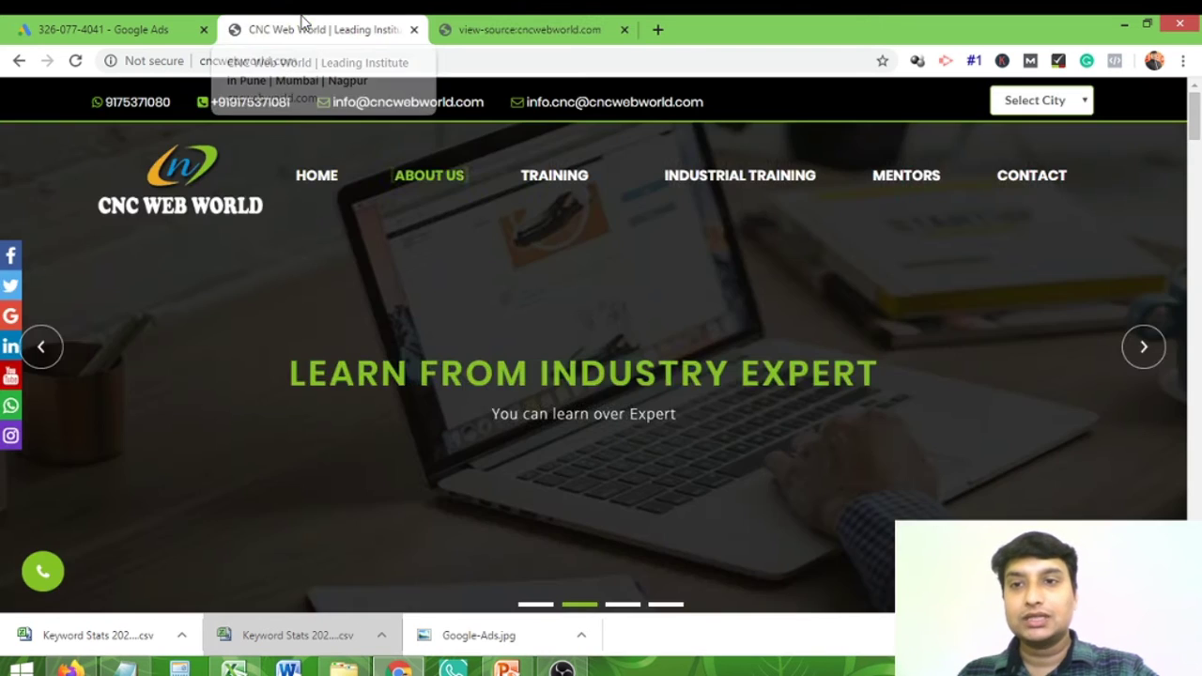
{"action": "left_click", "coordinate": [105, 26]}
{"action": "left_click", "coordinate": [487, 395]}
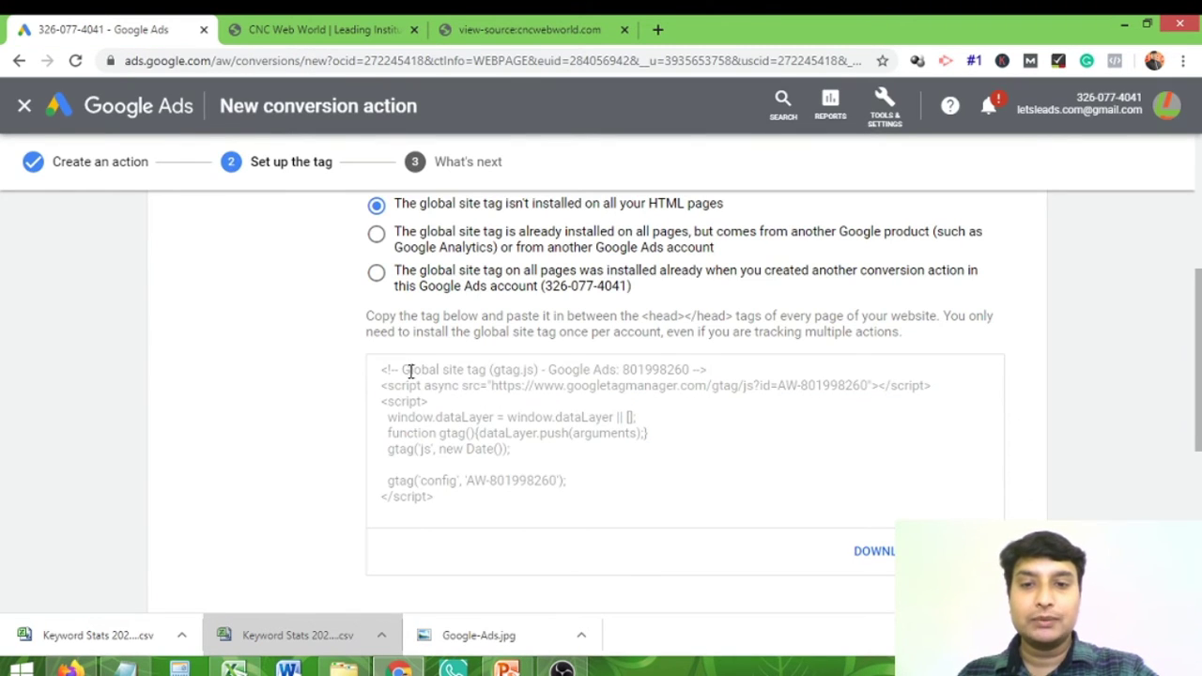
{"action": "left_click_drag", "start_coordinate": [410, 370], "coordinate": [555, 484]}
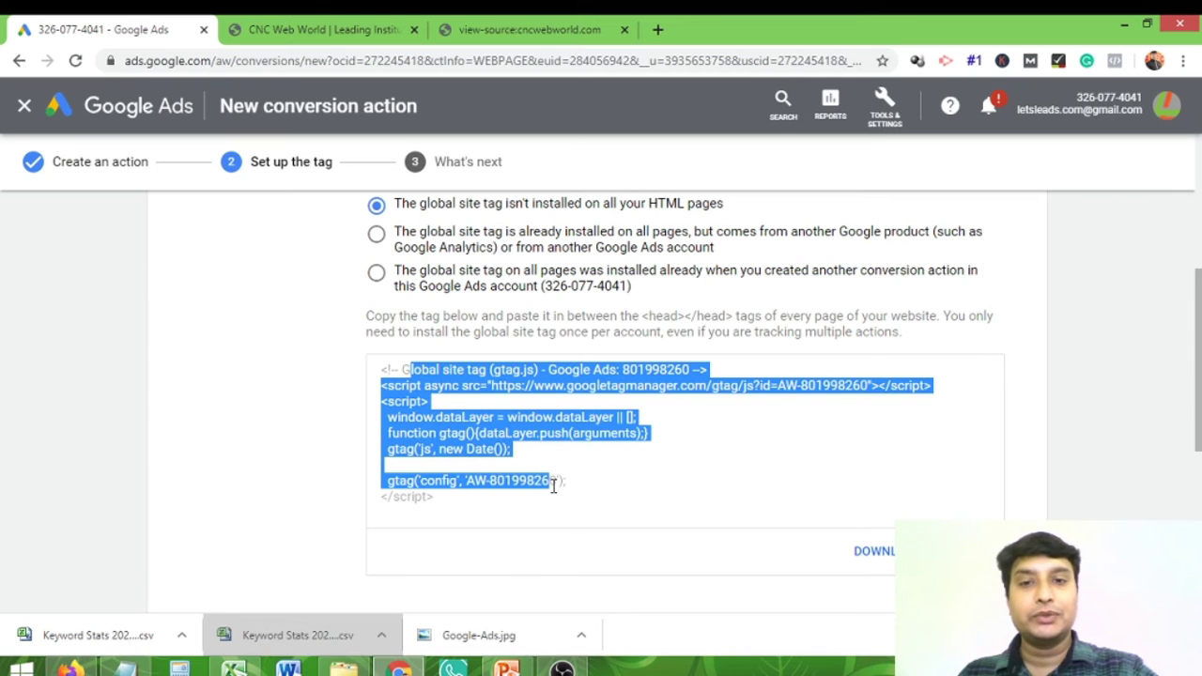
{"action": "key", "text": "ctrl+a"}
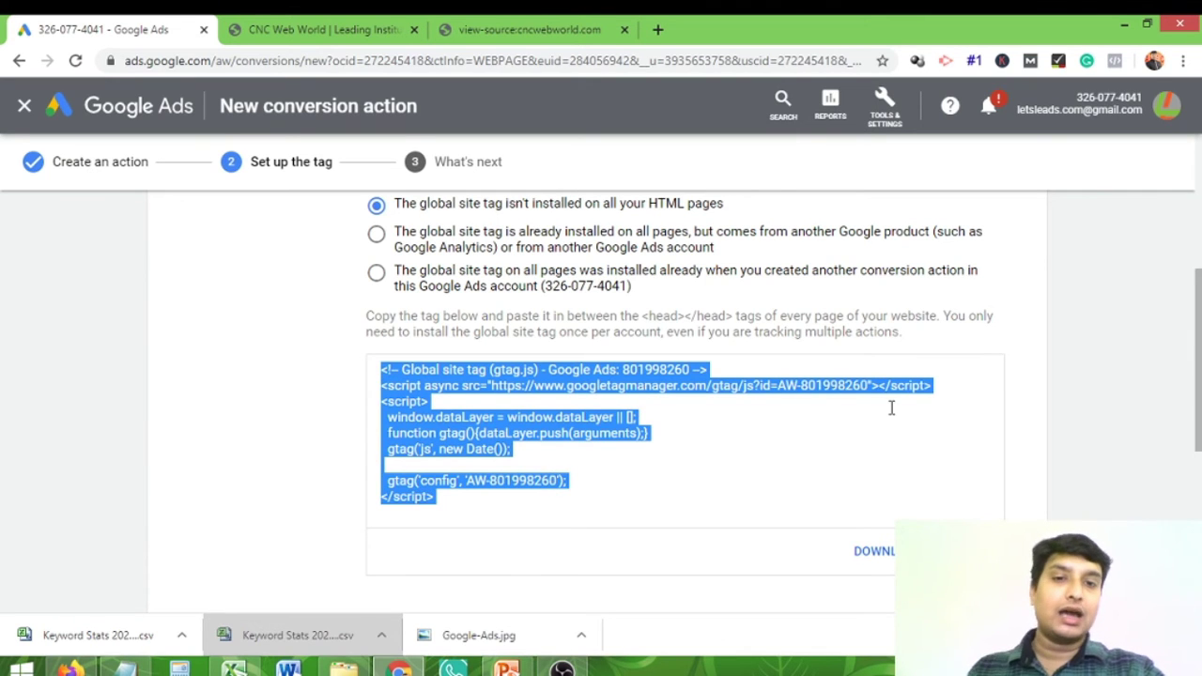
Step: Review the "Email the tag" option, including its tracking methods, snippet descriptions and webmaster email field
{"action": "scroll", "coordinate": [891, 410], "scroll_direction": "up", "scroll_amount": 3}
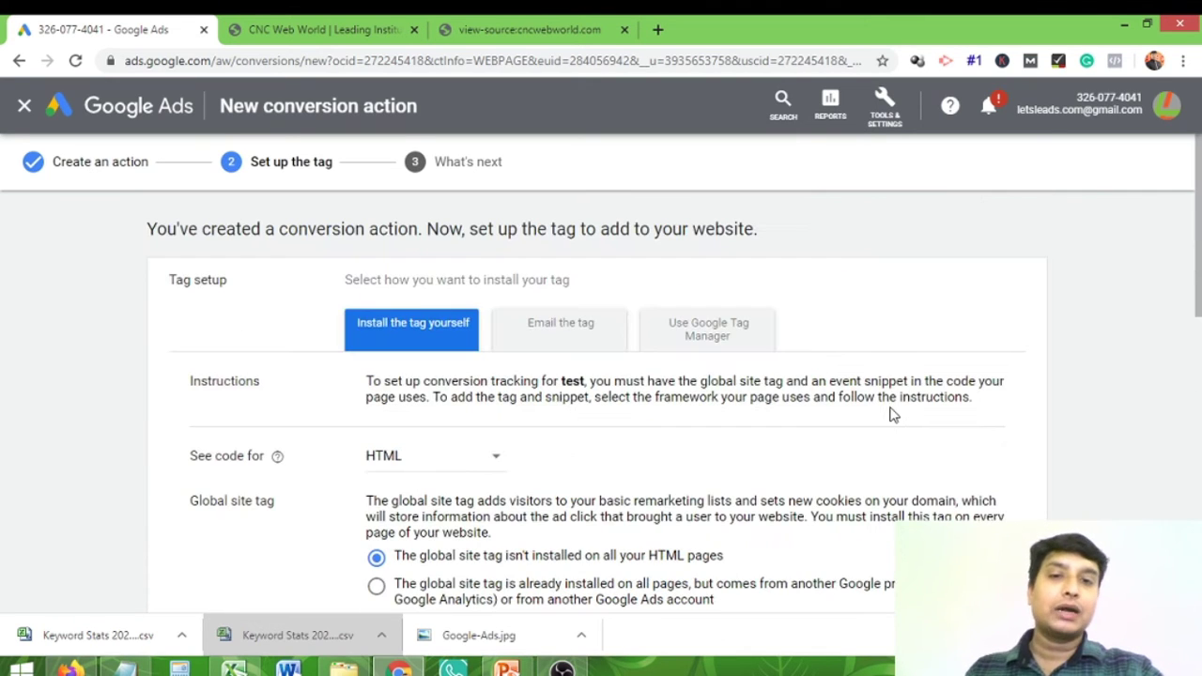
{"action": "left_click", "coordinate": [564, 326]}
{"action": "scroll", "coordinate": [569, 344], "scroll_direction": "down", "scroll_amount": 1}
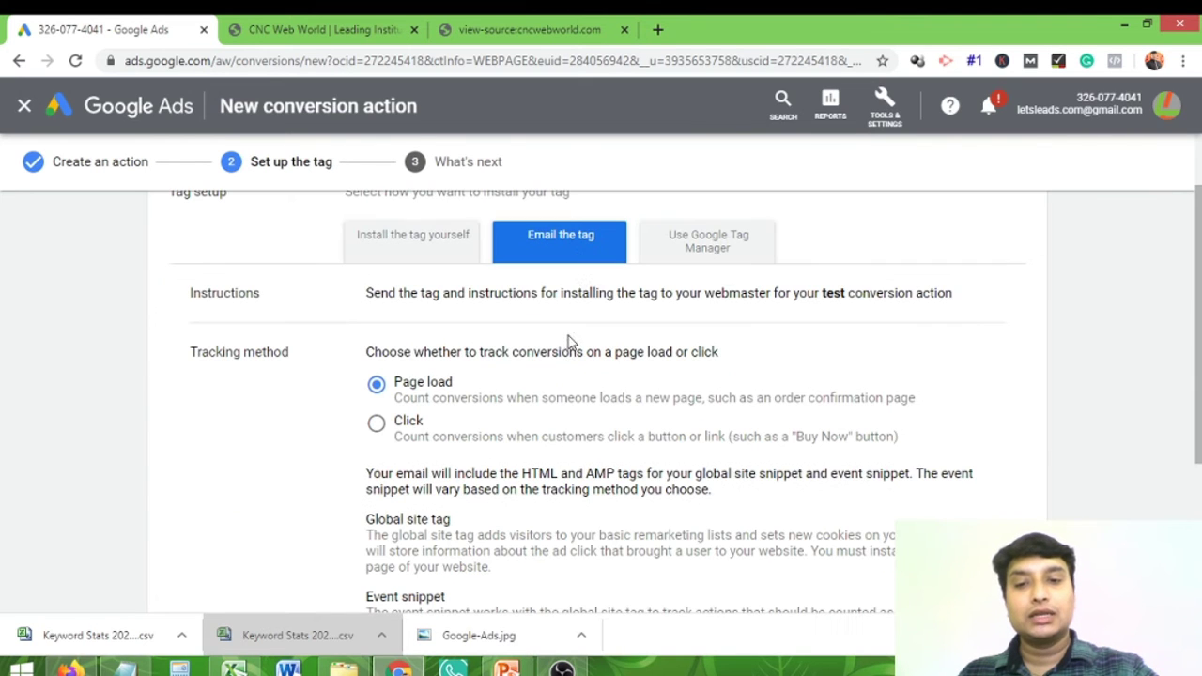
{"action": "scroll", "coordinate": [512, 319], "scroll_direction": "down", "scroll_amount": 2}
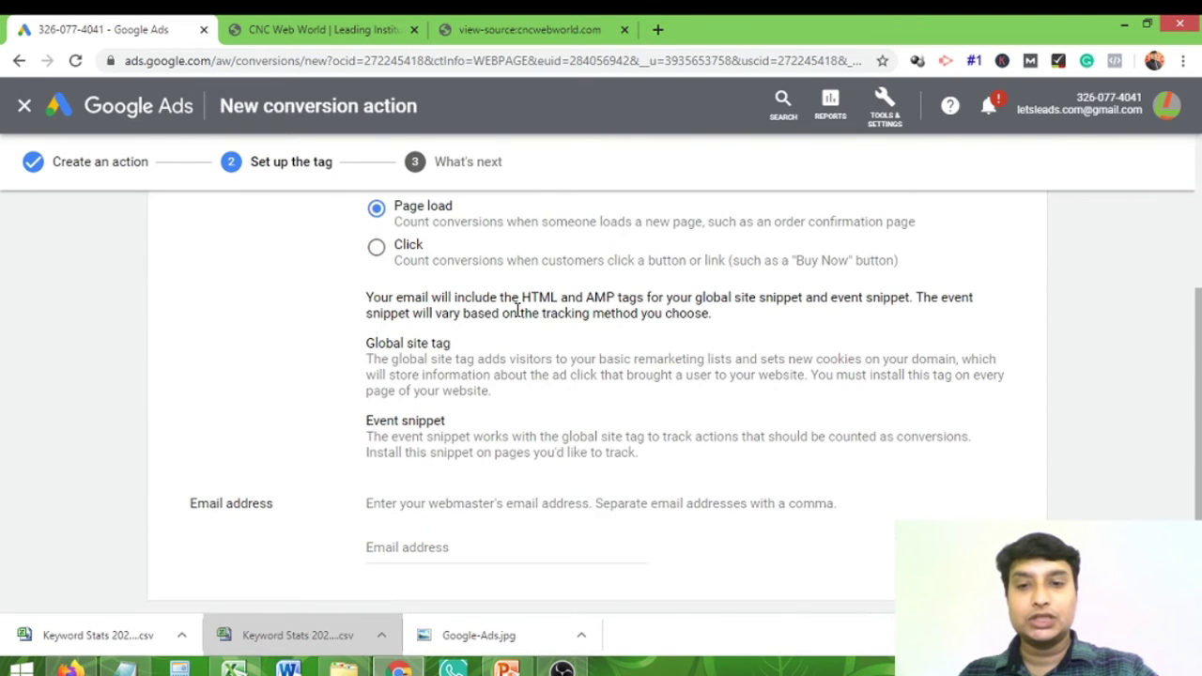
{"action": "scroll", "coordinate": [512, 320], "scroll_direction": "up", "scroll_amount": 1}
{"action": "scroll", "coordinate": [357, 328], "scroll_direction": "down", "scroll_amount": 2}
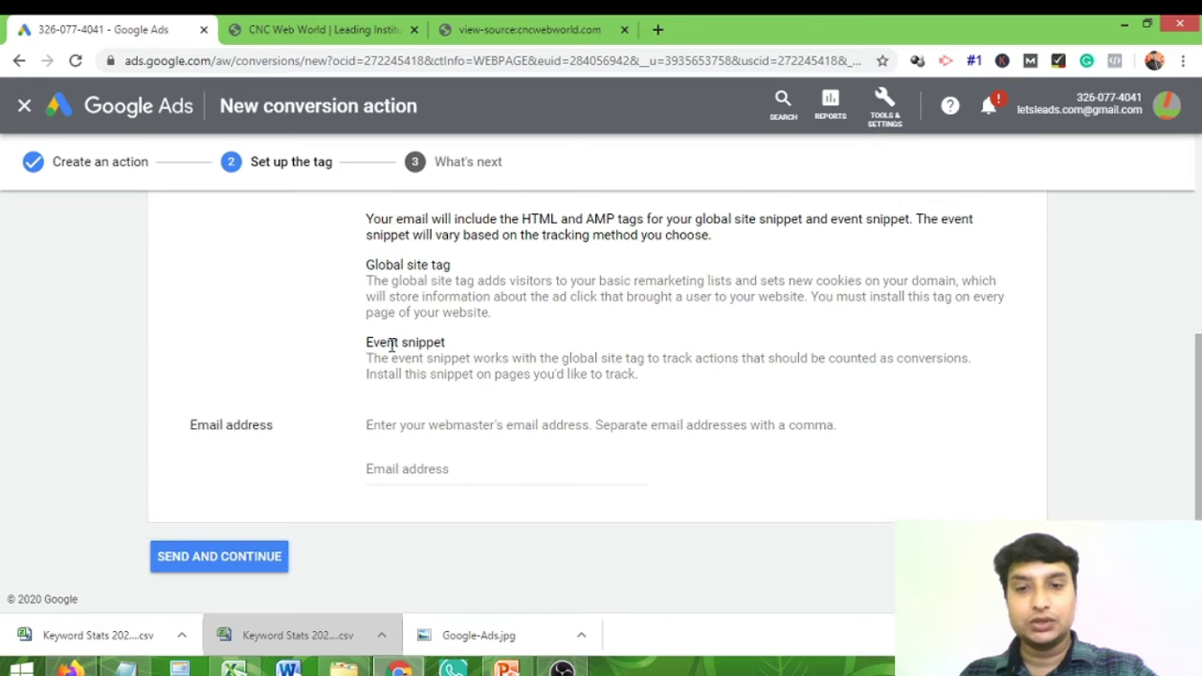
{"action": "left_click", "coordinate": [432, 470]}
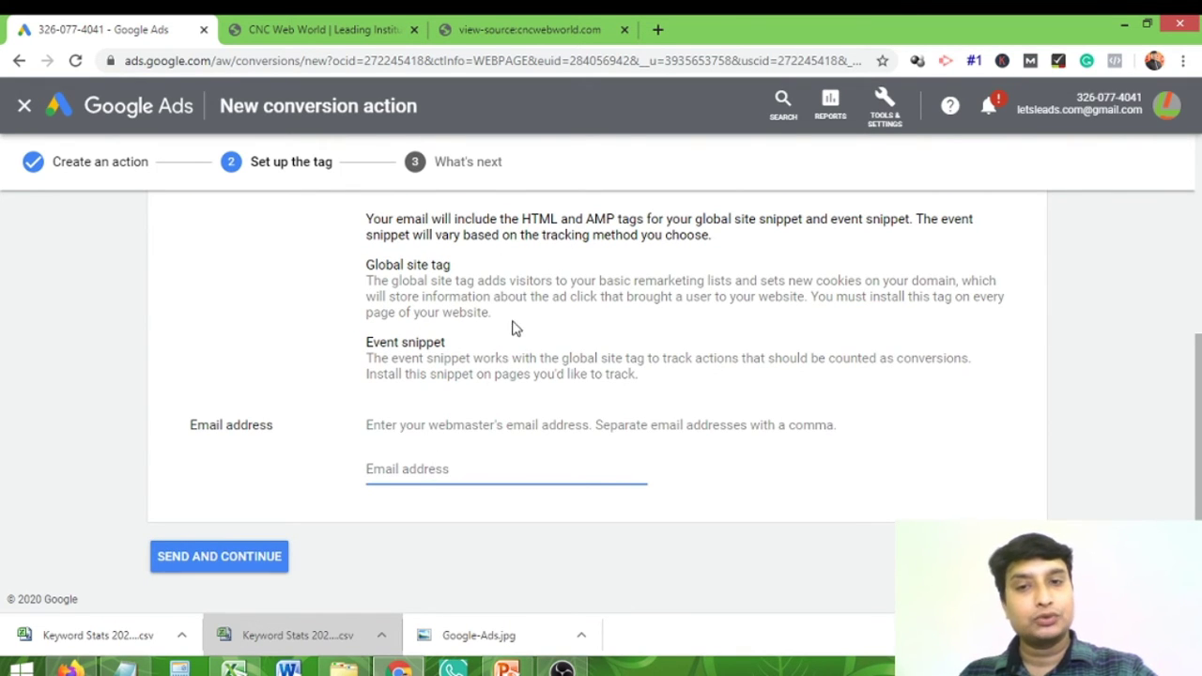
{"action": "scroll", "coordinate": [517, 329], "scroll_direction": "up", "scroll_amount": 4}
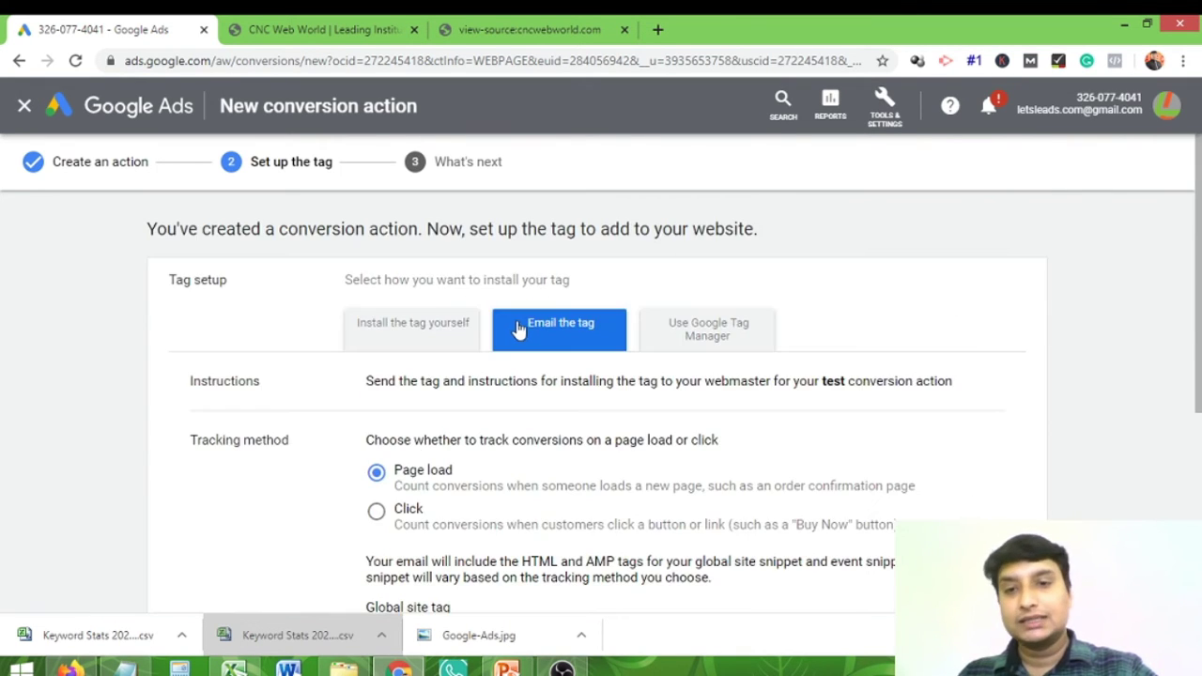
Step: Examine the "Use Google Tag Manager" instructions and highlight the conversion label
{"action": "left_click", "coordinate": [712, 340]}
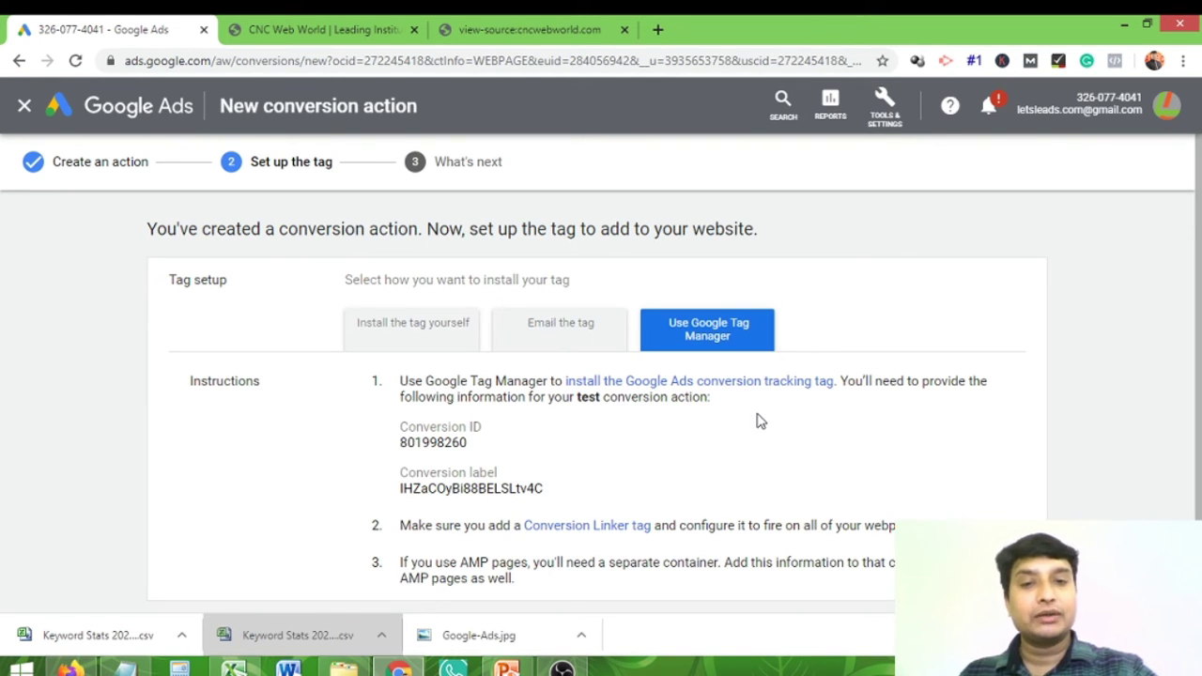
{"action": "scroll", "coordinate": [756, 357], "scroll_direction": "down", "scroll_amount": 2}
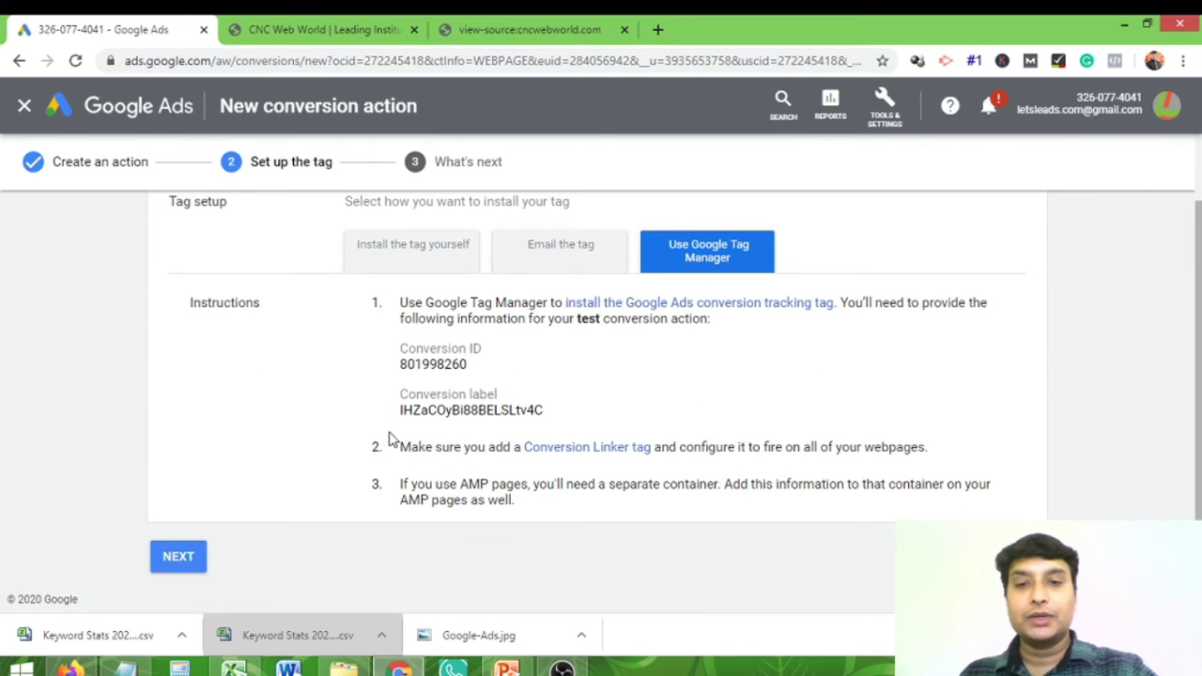
{"action": "left_click_drag", "start_coordinate": [402, 409], "coordinate": [554, 413]}
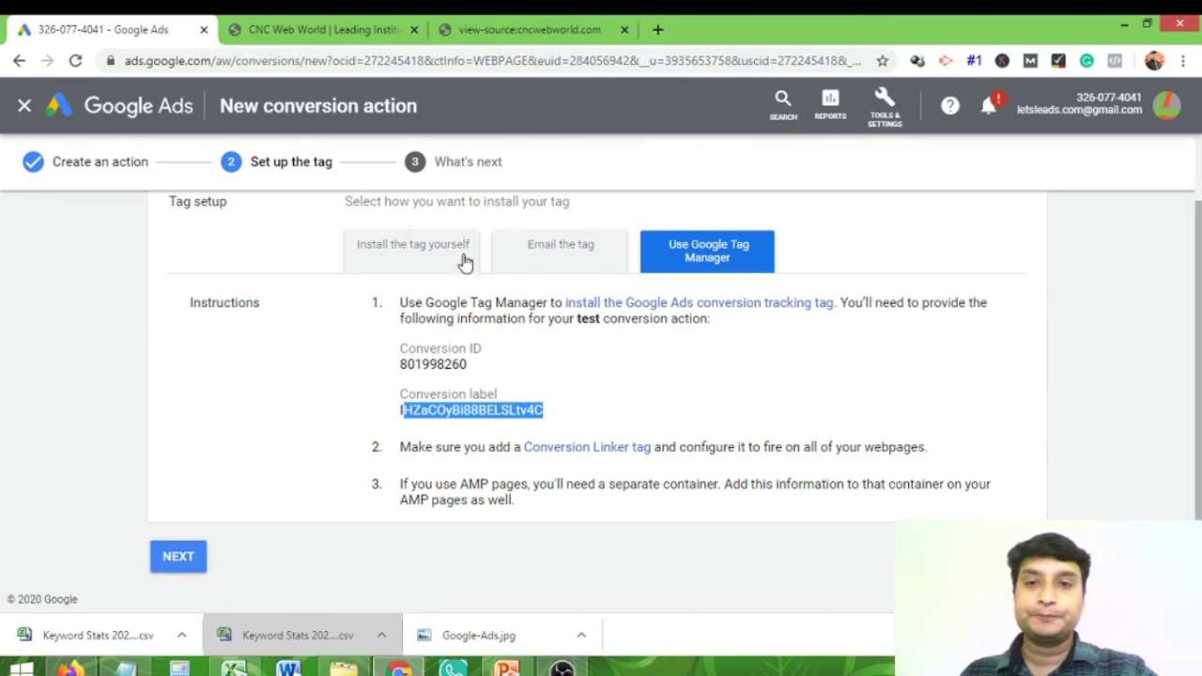
Step: Go back to the overview of the three tag installation methods and recheck the Tag Manager script in the website's source
{"action": "left_click", "coordinate": [425, 250]}
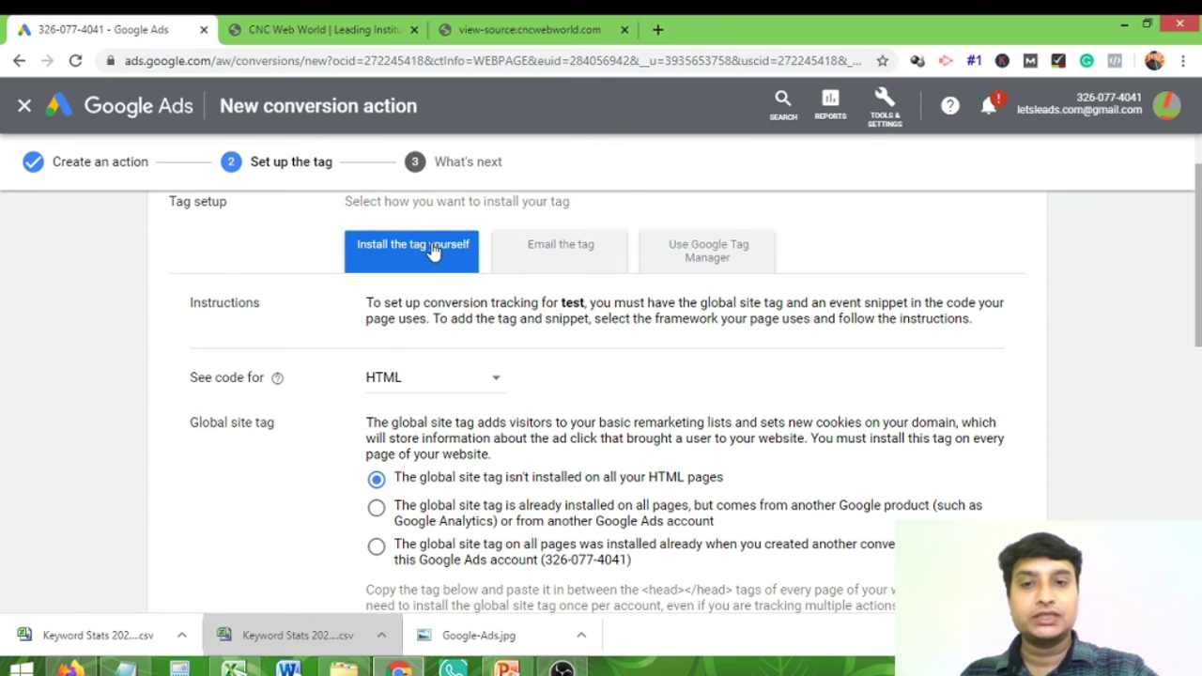
{"action": "left_click", "coordinate": [438, 246]}
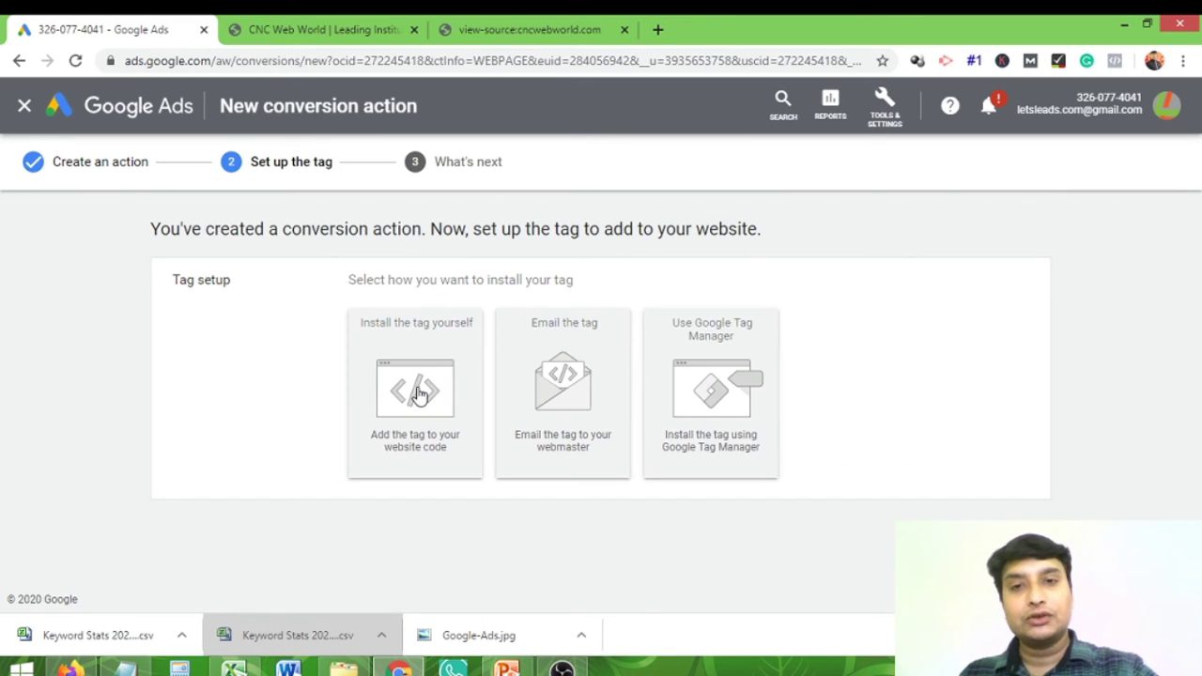
{"action": "left_click", "coordinate": [460, 29]}
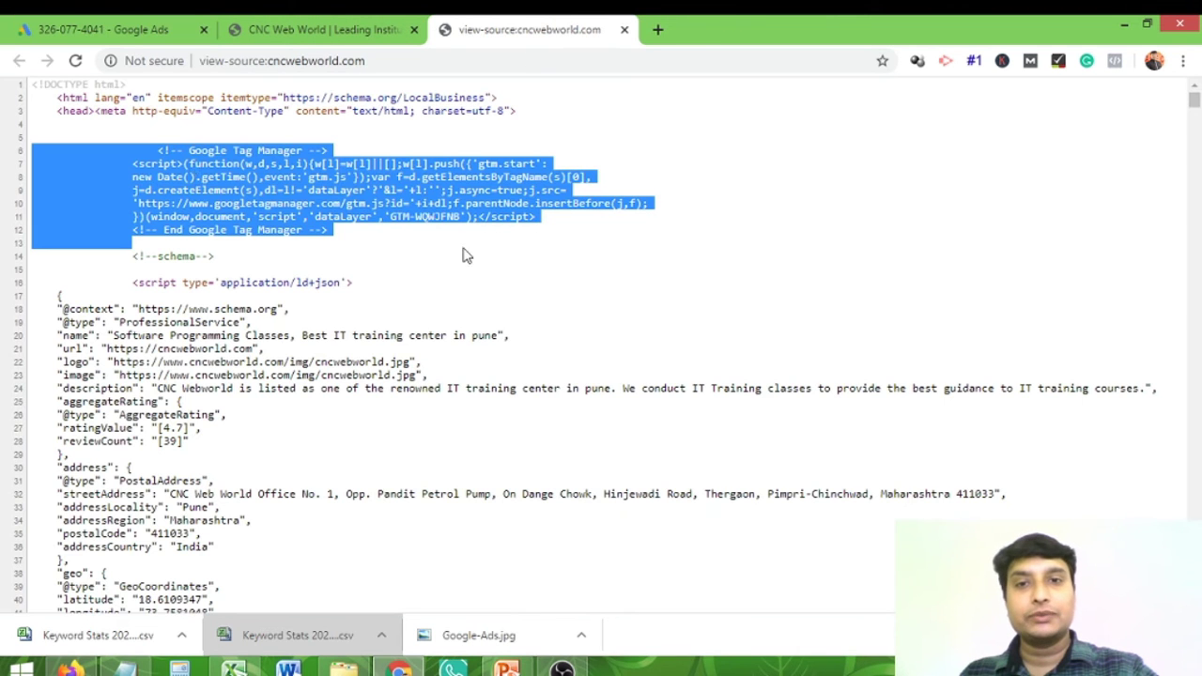
{"action": "left_click", "coordinate": [151, 30]}
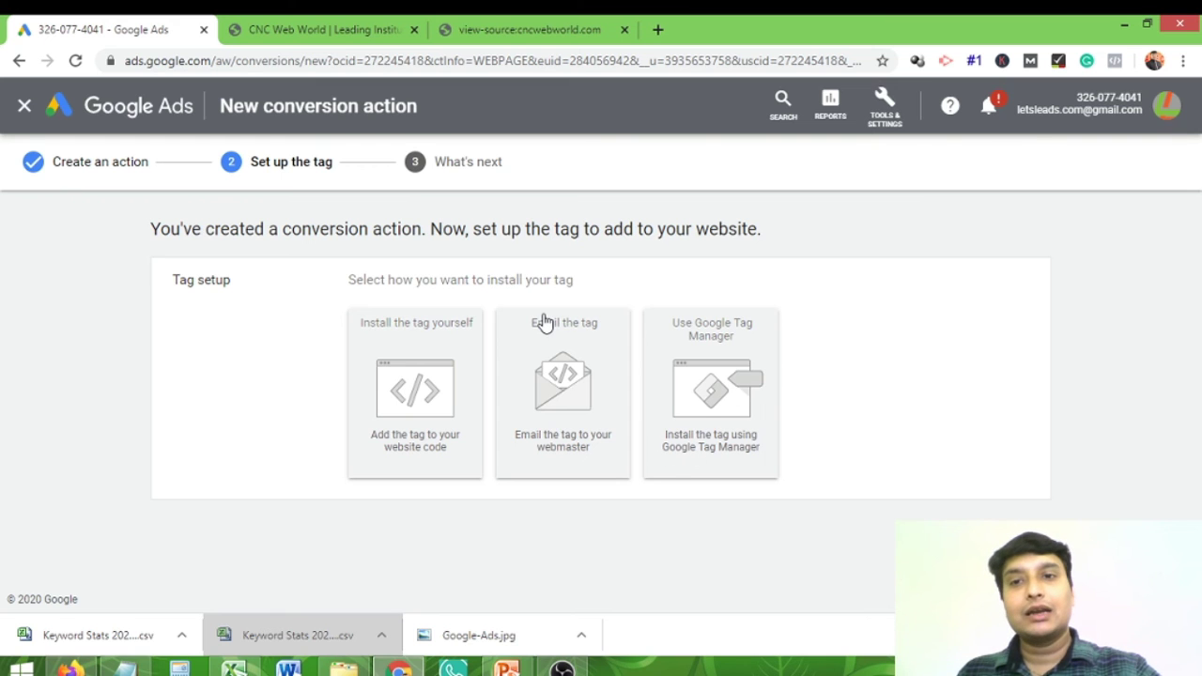
Step: Switch to PowerPoint to read the conversion tracking setup notes on slide 5, and return to the Google Ads tag setup
{"action": "mouse_move", "coordinate": [505, 667]}
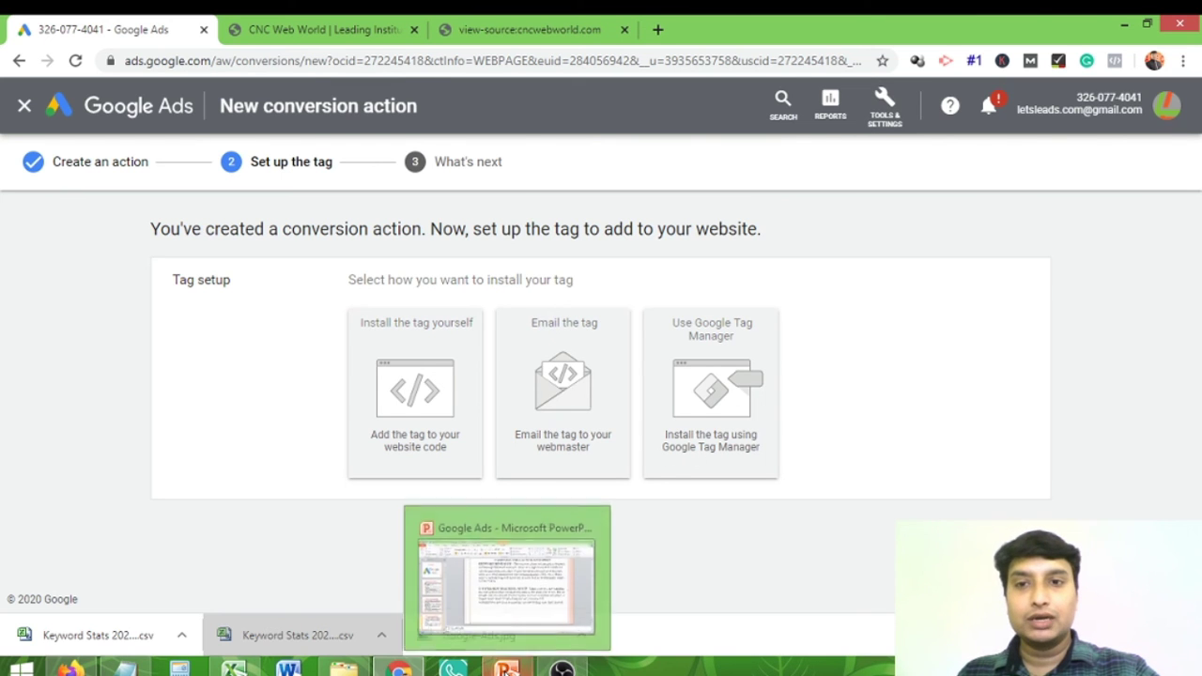
{"action": "left_click", "coordinate": [528, 594]}
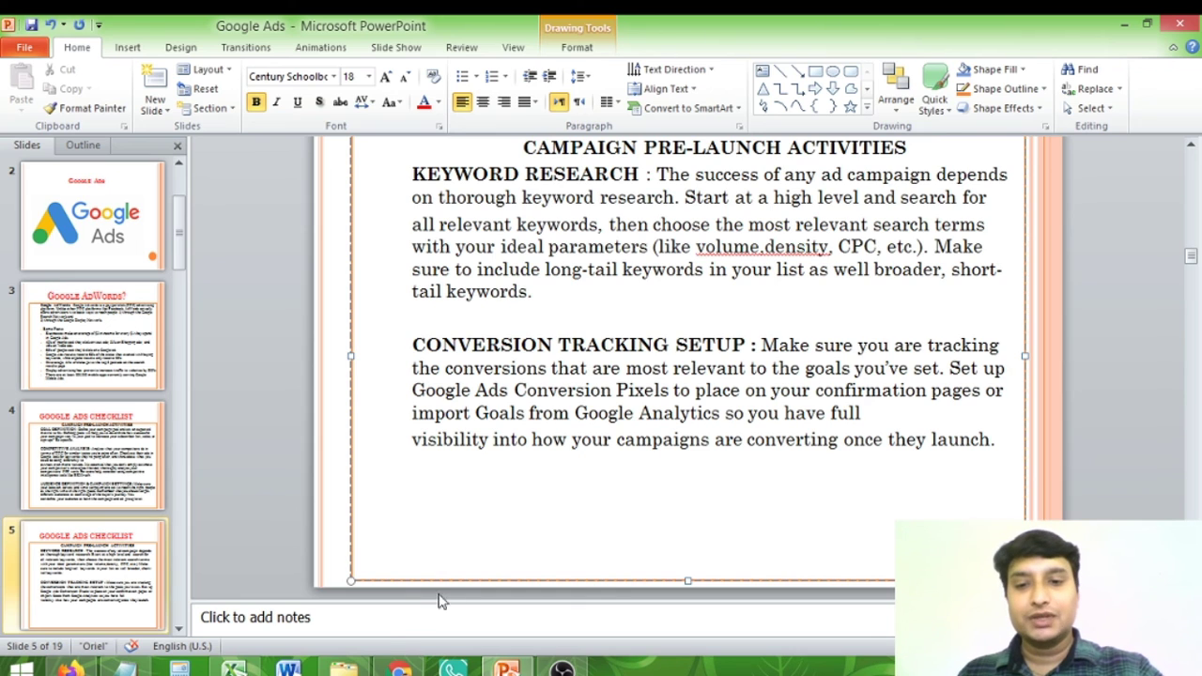
{"action": "left_click", "coordinate": [398, 667]}
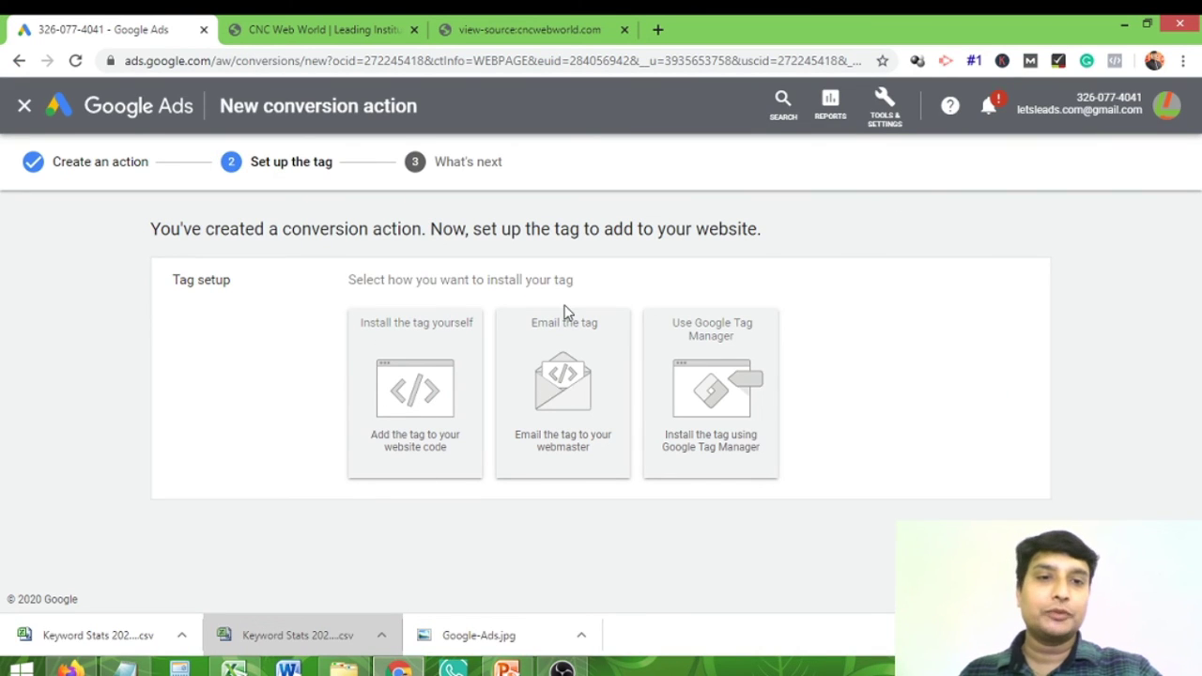